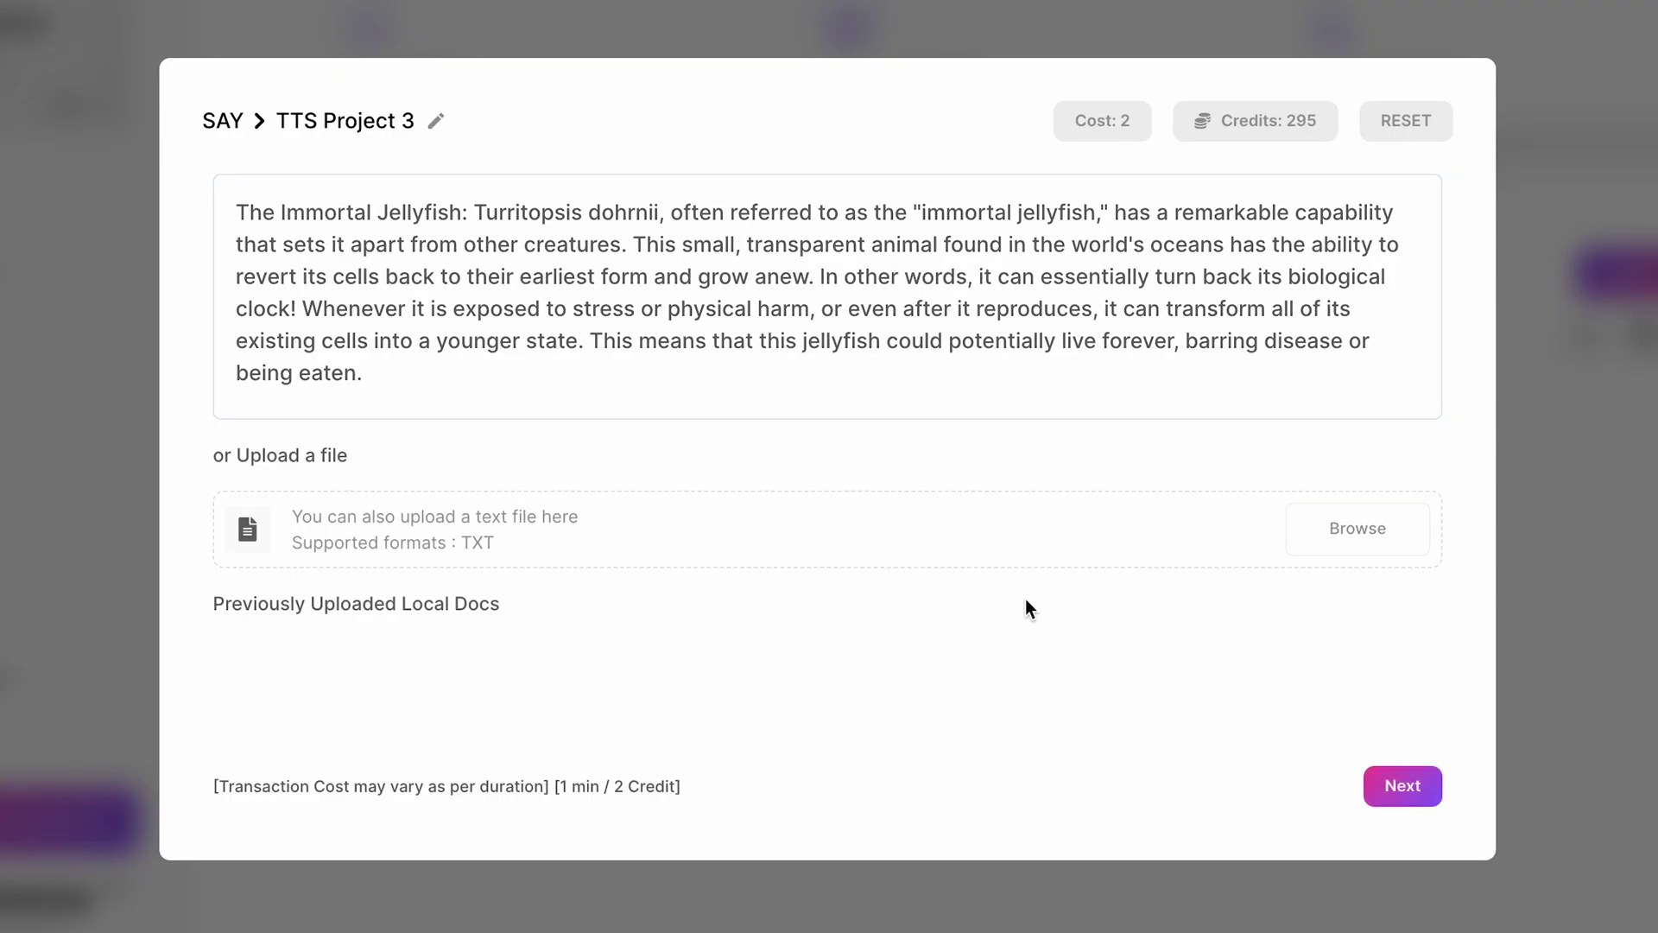
- Advance TTS Project 3, holding the jellyfish text, to the voice selection step
{"action": "left_click", "coordinate": [1402, 786]}
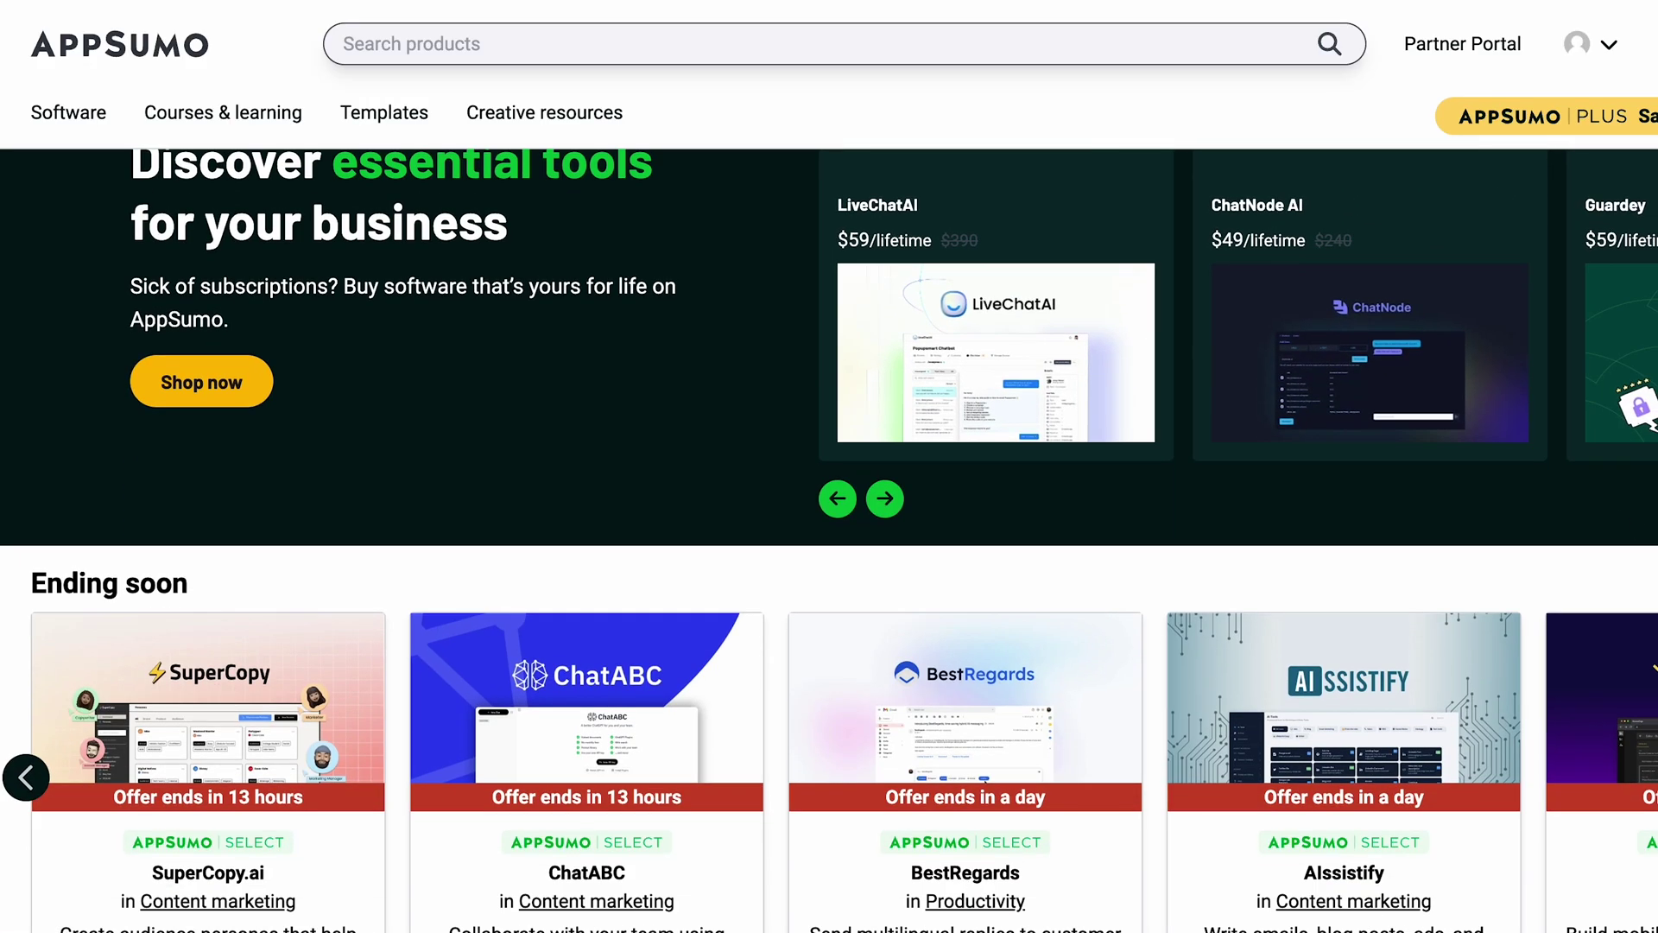
{"action": "scroll", "coordinate": [829, 539], "scroll_direction": "down", "scroll_amount": 4}
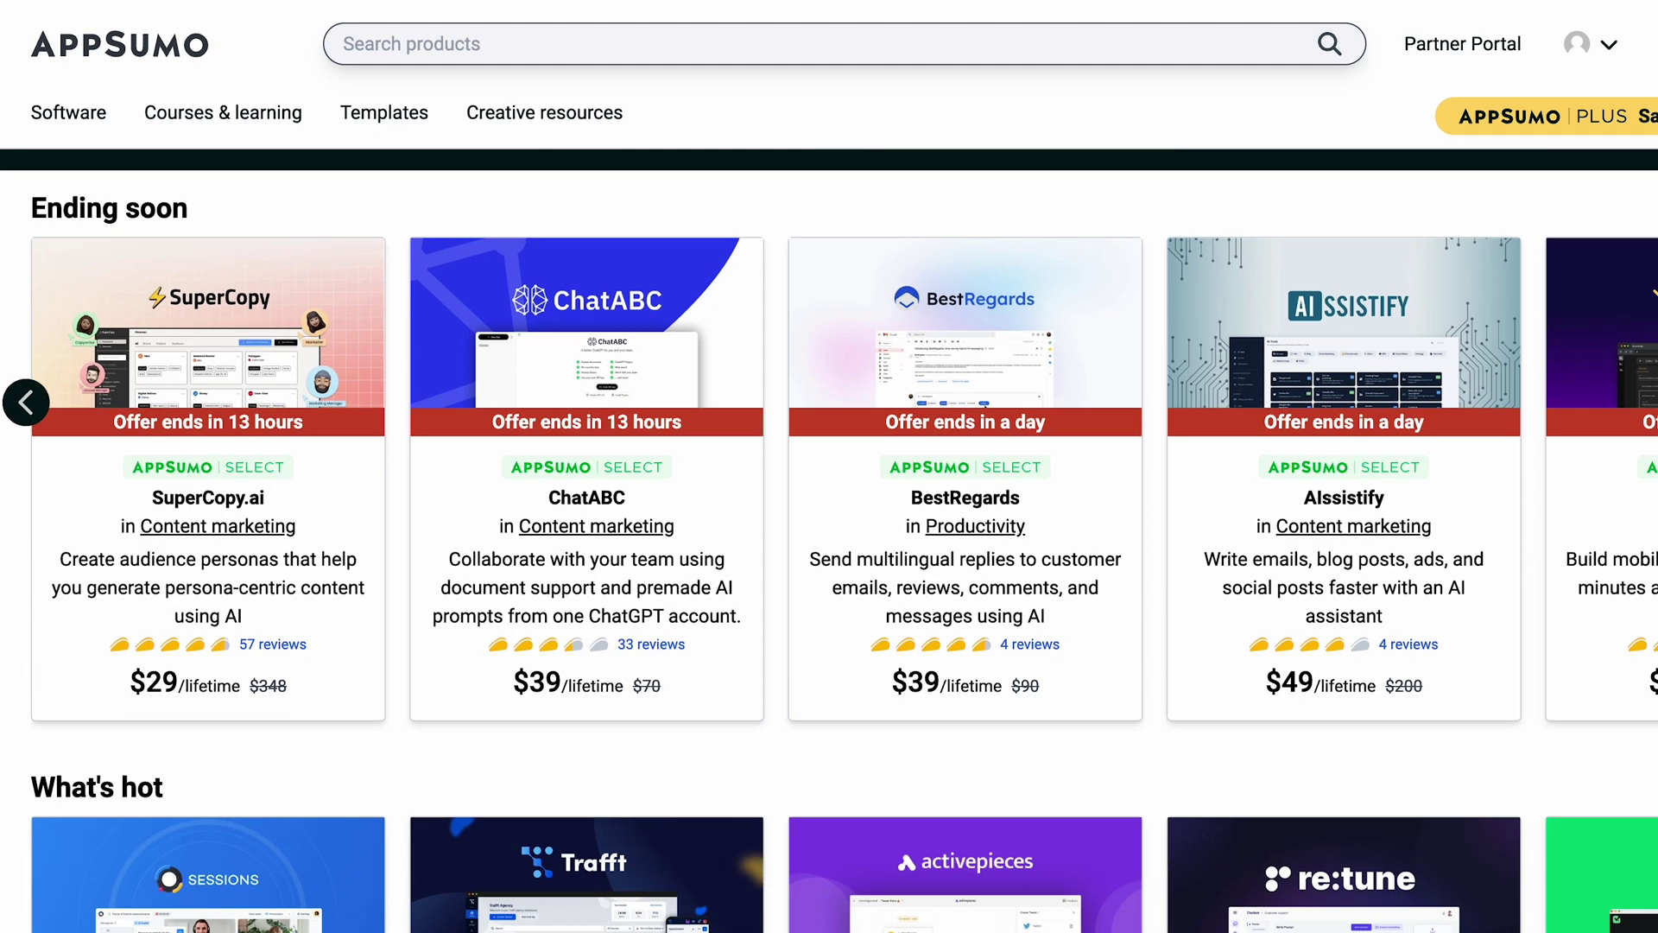
- Scroll to AppSumo's Ending soon deals and page the carousel along to PostX and Numerous.ai
{"action": "scroll", "coordinate": [829, 479], "scroll_direction": "right", "scroll_amount": 10}
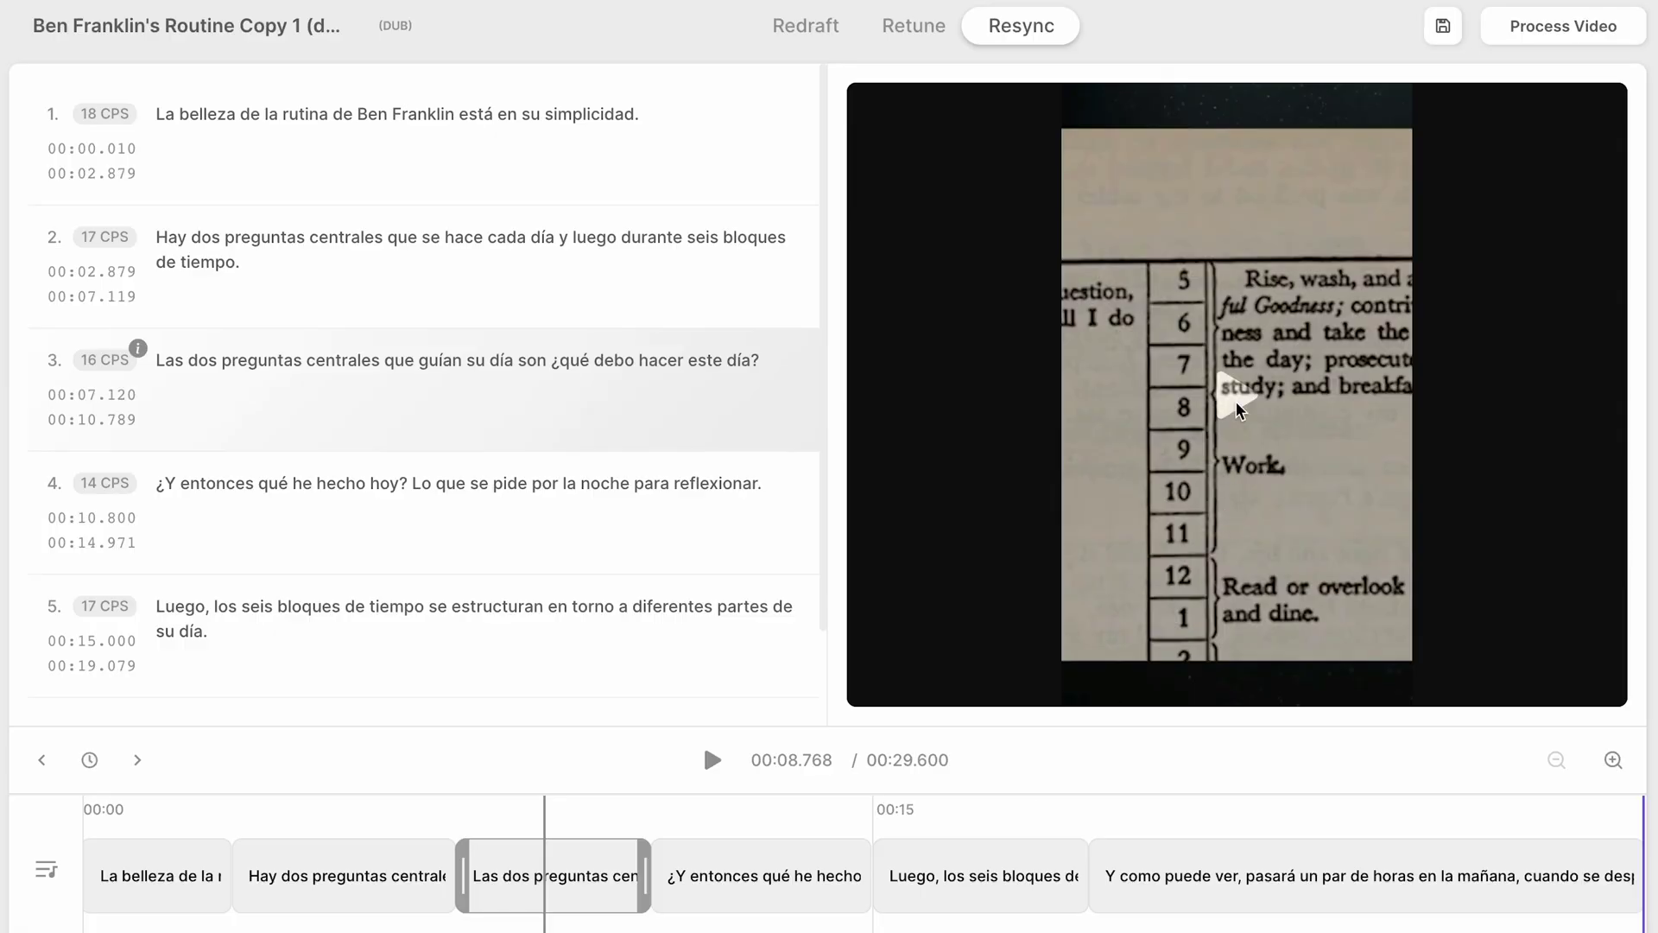
- Play the Spanish dub preview and its first Retune line, then view the Redraft transcripts
{"action": "left_click", "coordinate": [1238, 409]}
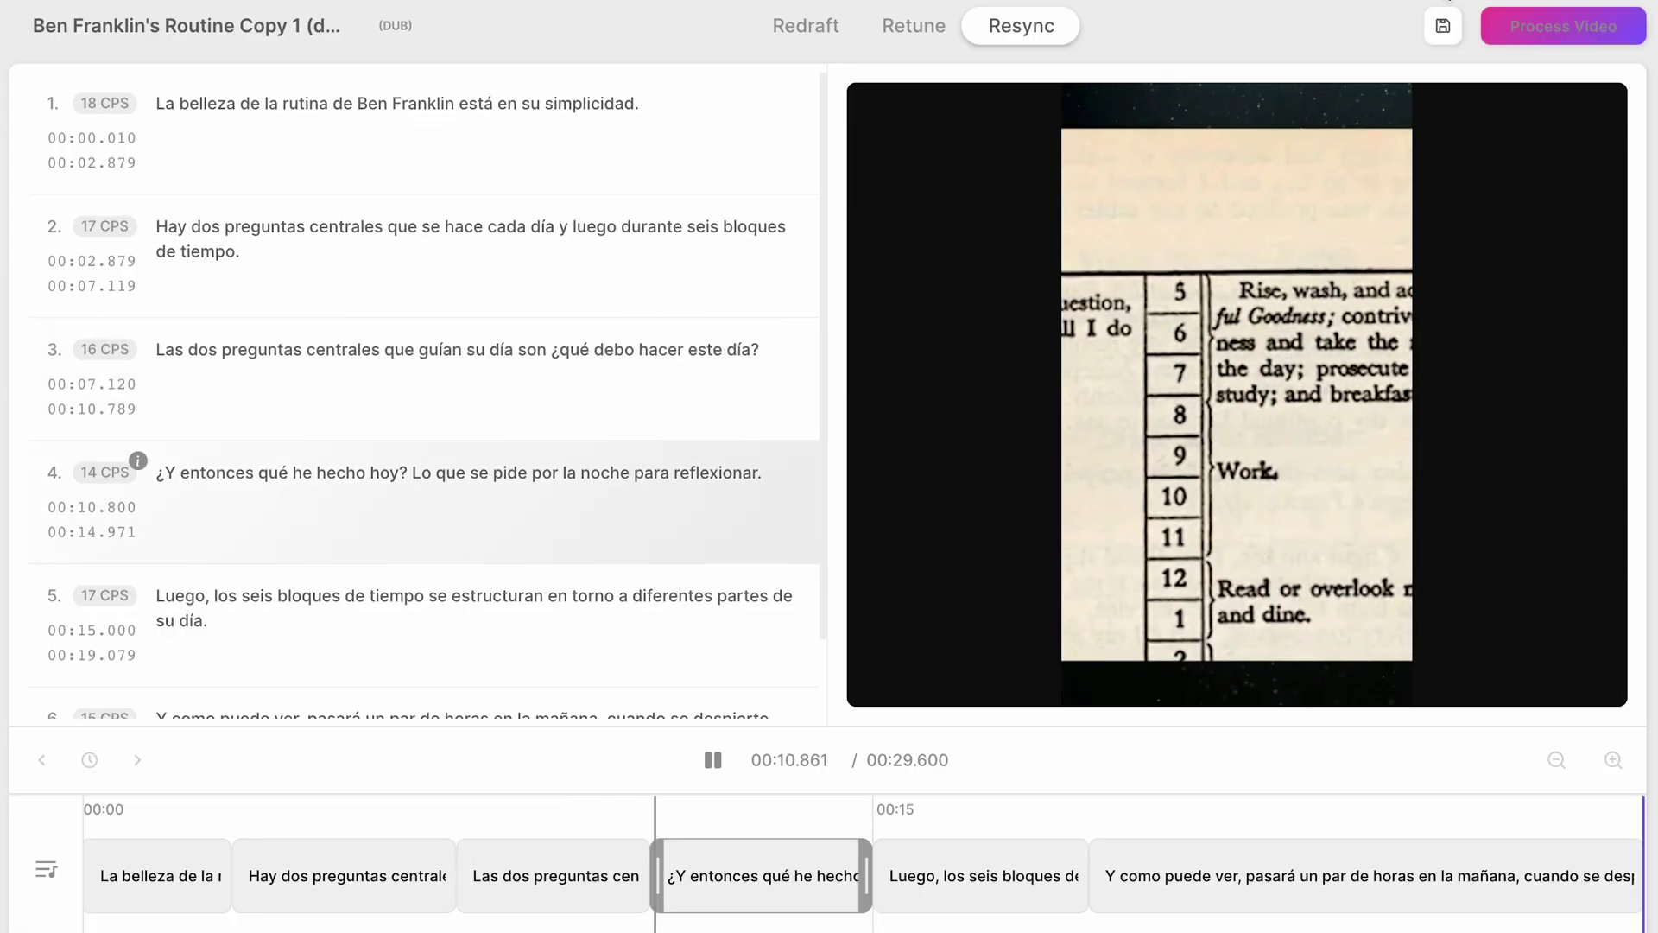
{"action": "left_click", "coordinate": [918, 30]}
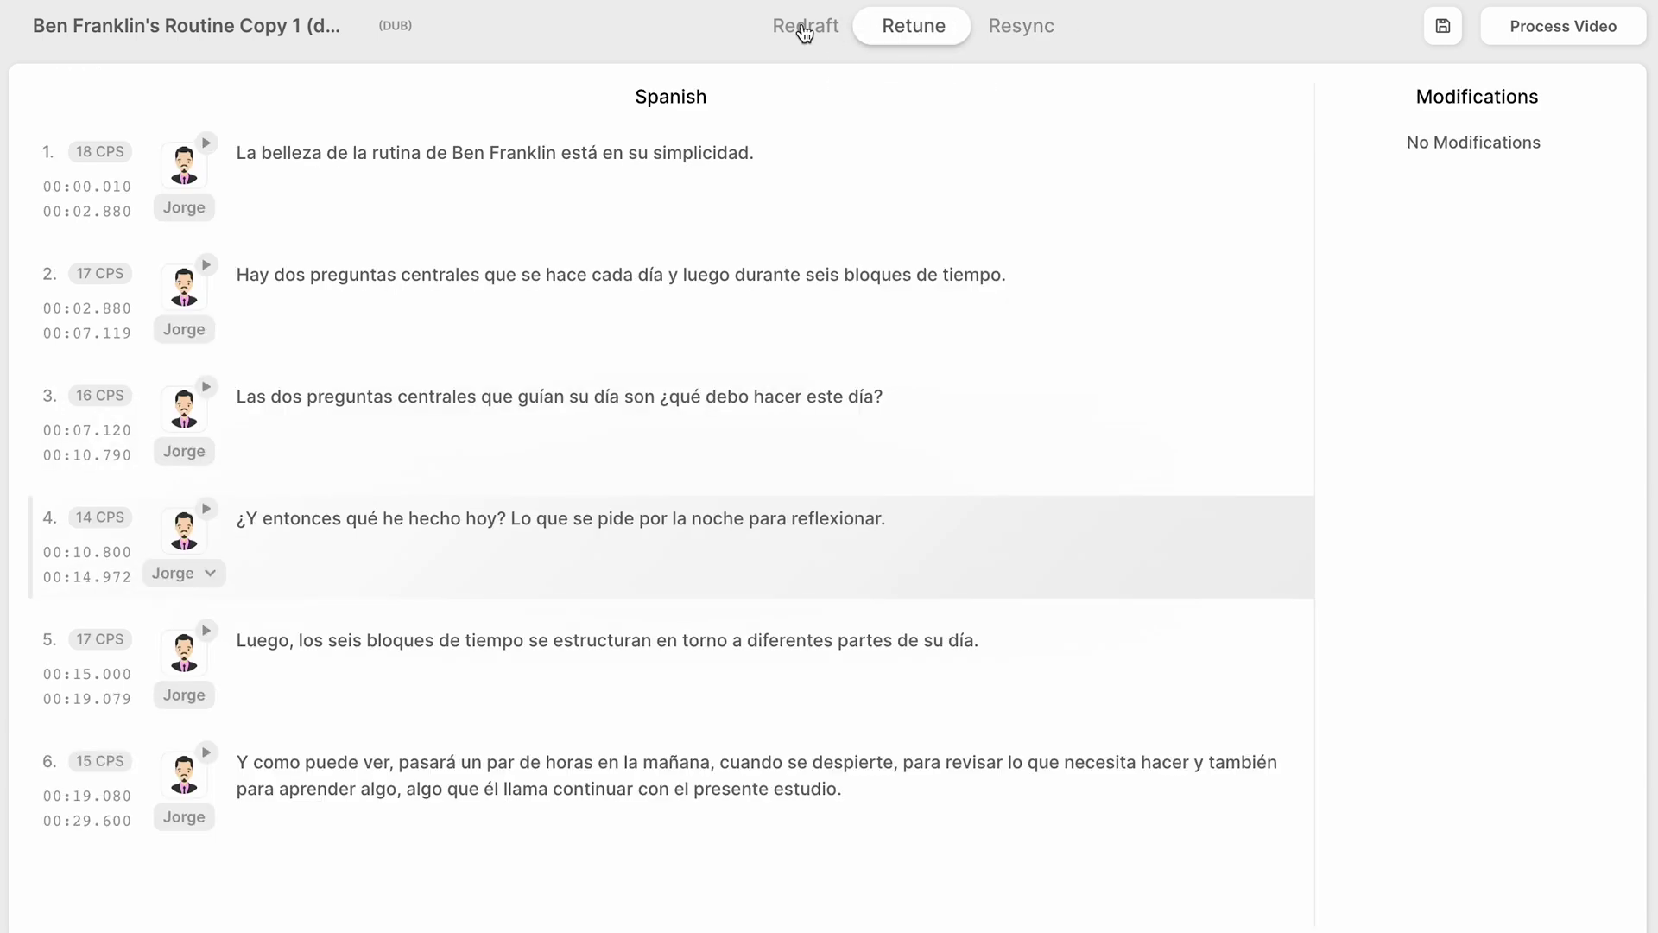
{"action": "left_click", "coordinate": [212, 144]}
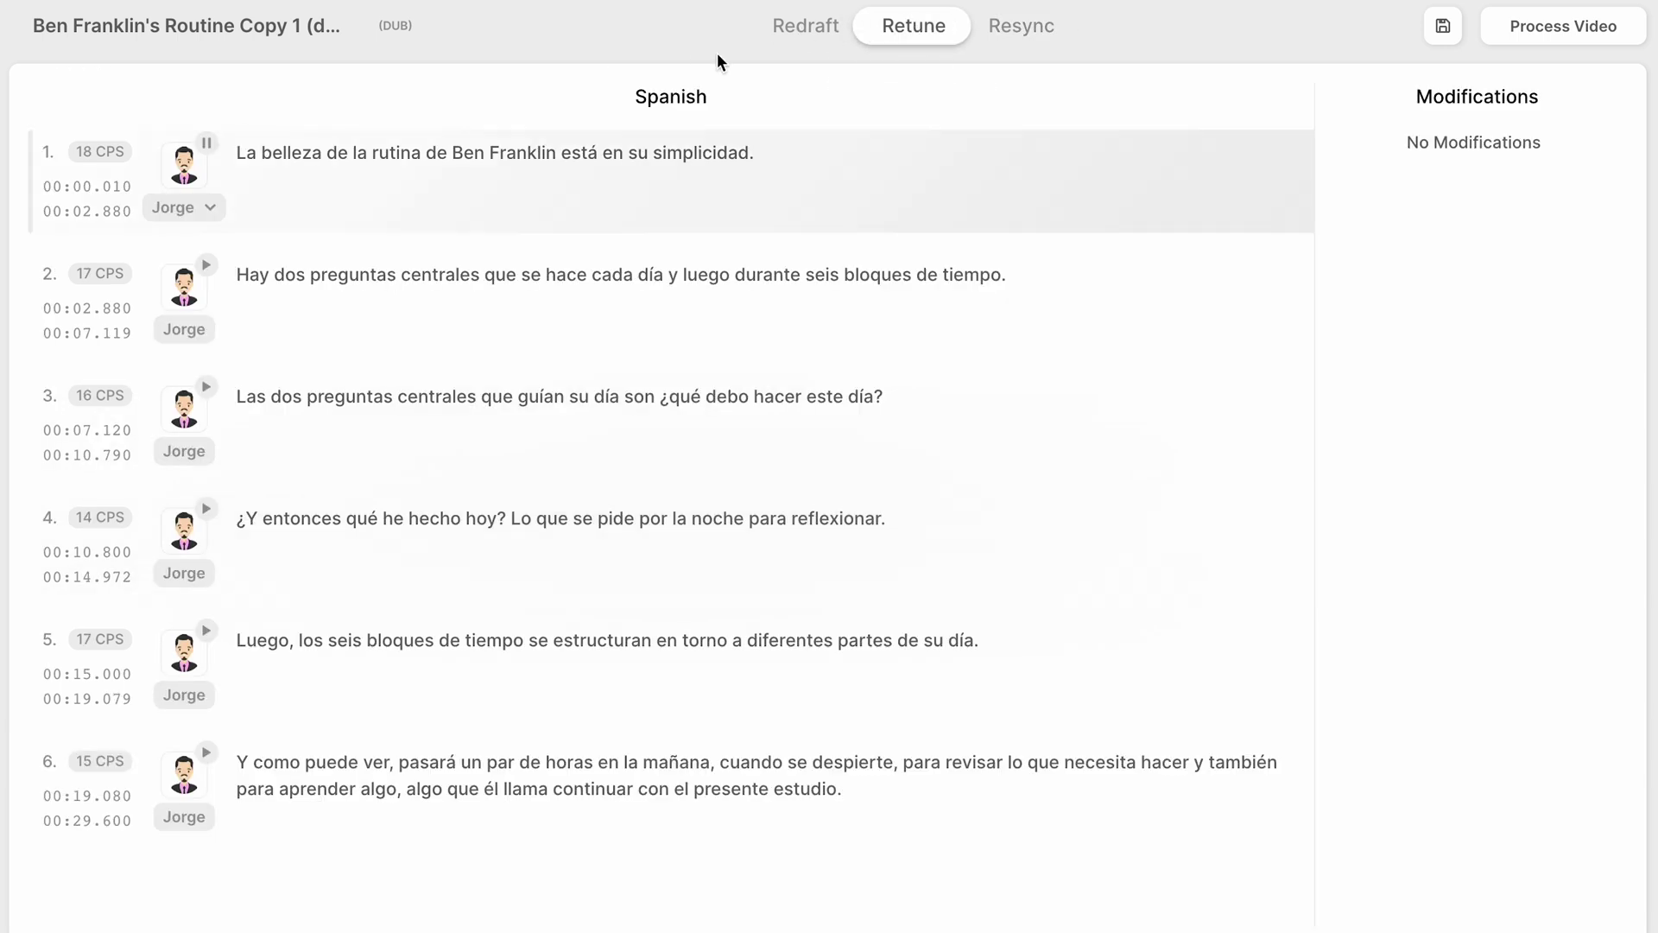
{"action": "left_click", "coordinate": [807, 30]}
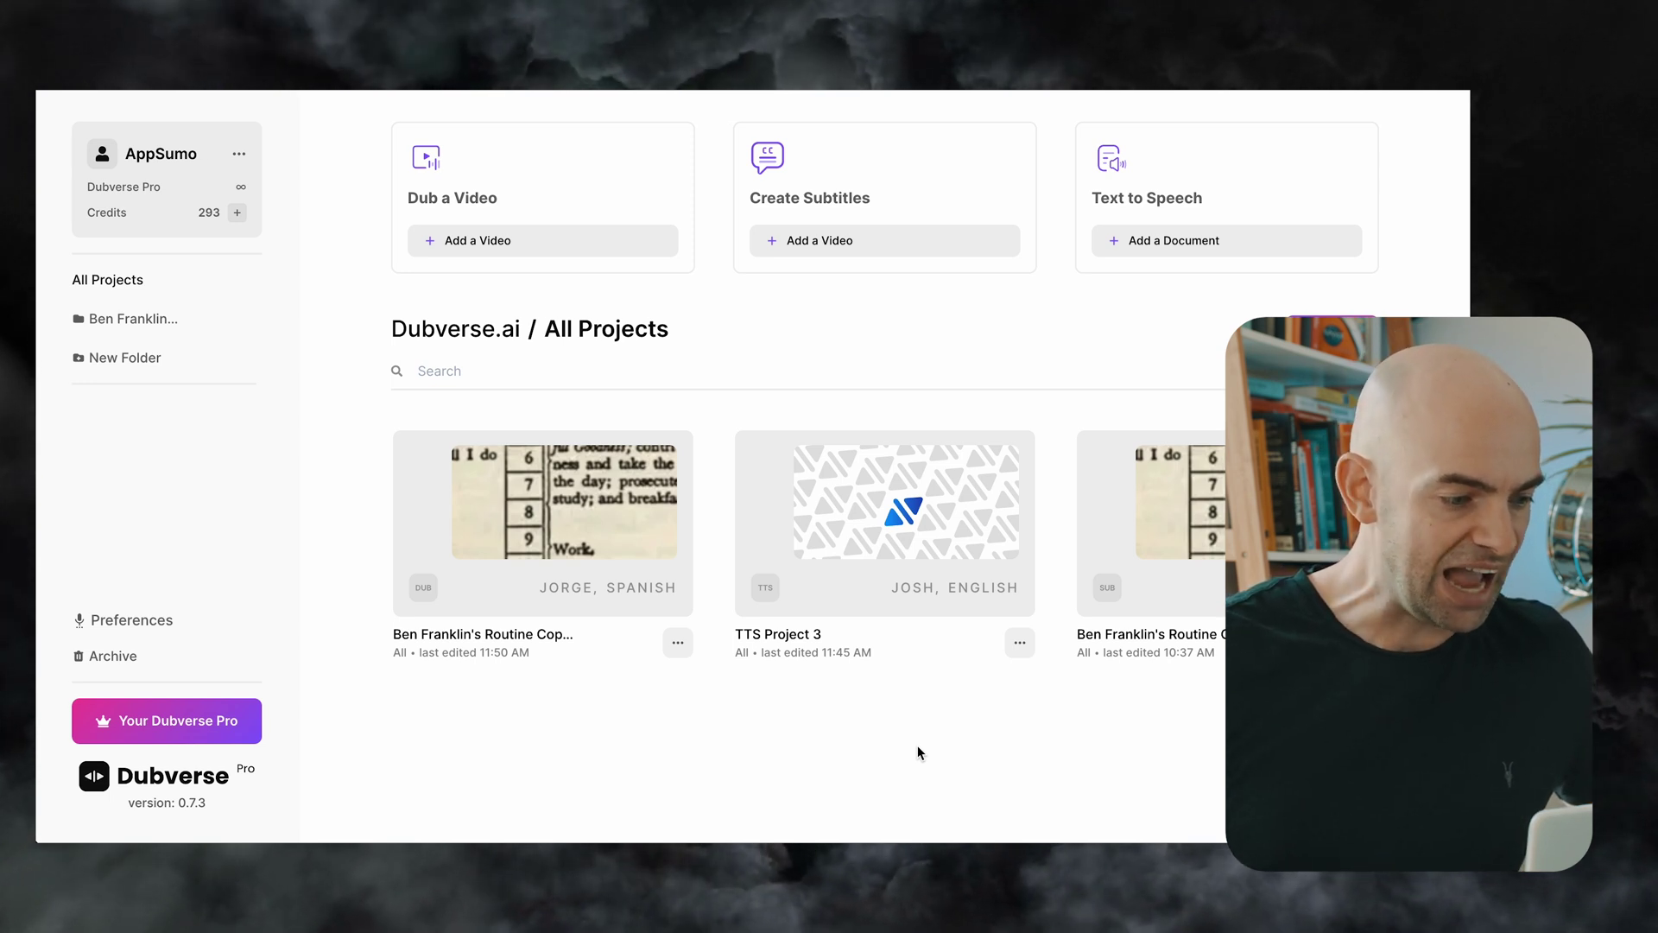
- Start DUB Project 4 from Add a Video under Dub a Video
{"action": "left_click", "coordinate": [472, 245]}
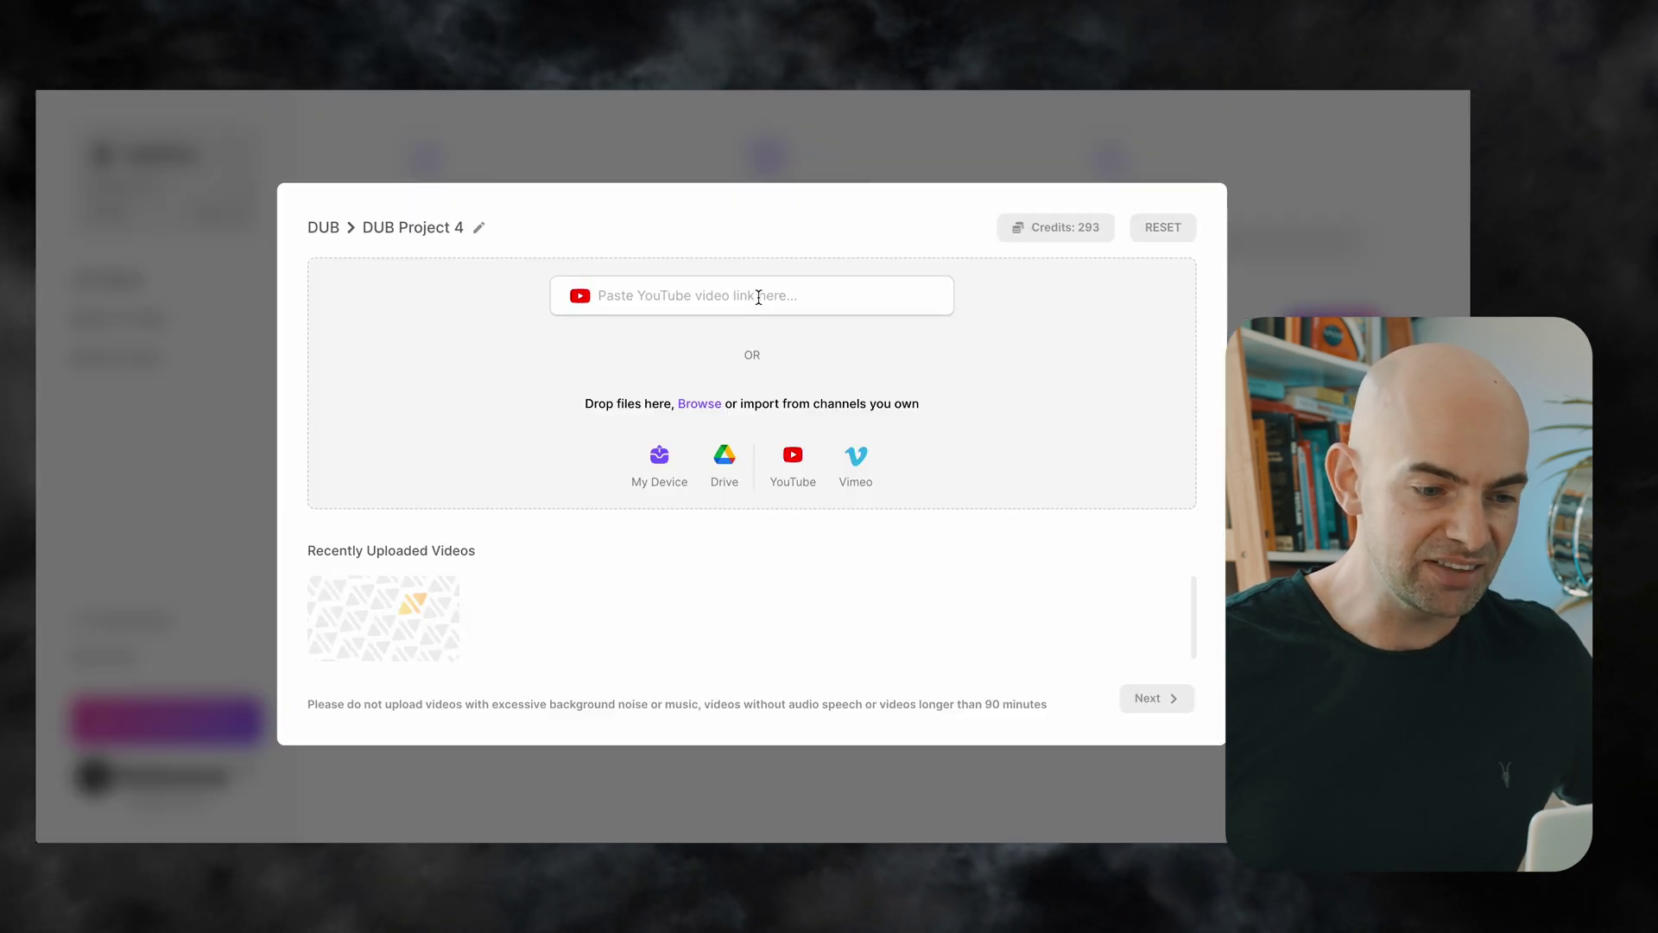
- Paste the copied study-habits video link into DUB Project 4's YouTube link field
{"action": "type", "text": "https://youtu.be/UynUZCtuvYk"}
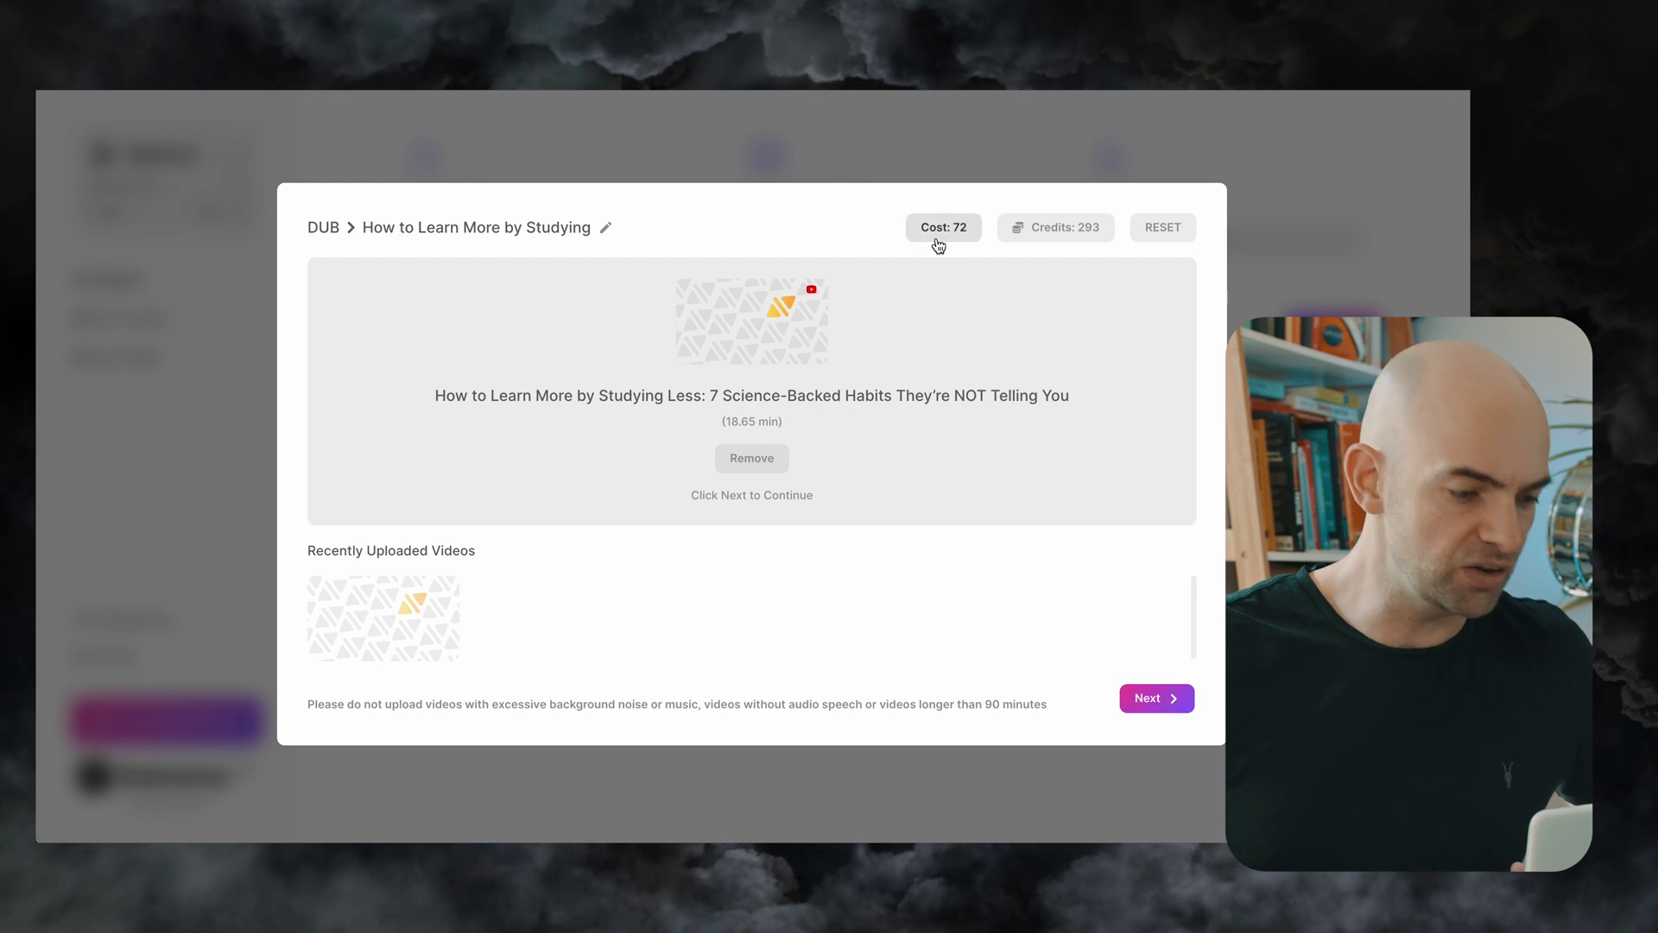
- Use the recently uploaded Ben Franklin's Routine Copy 1 clip instead, cutting the cost to 1 credit
{"action": "left_click", "coordinate": [415, 608]}
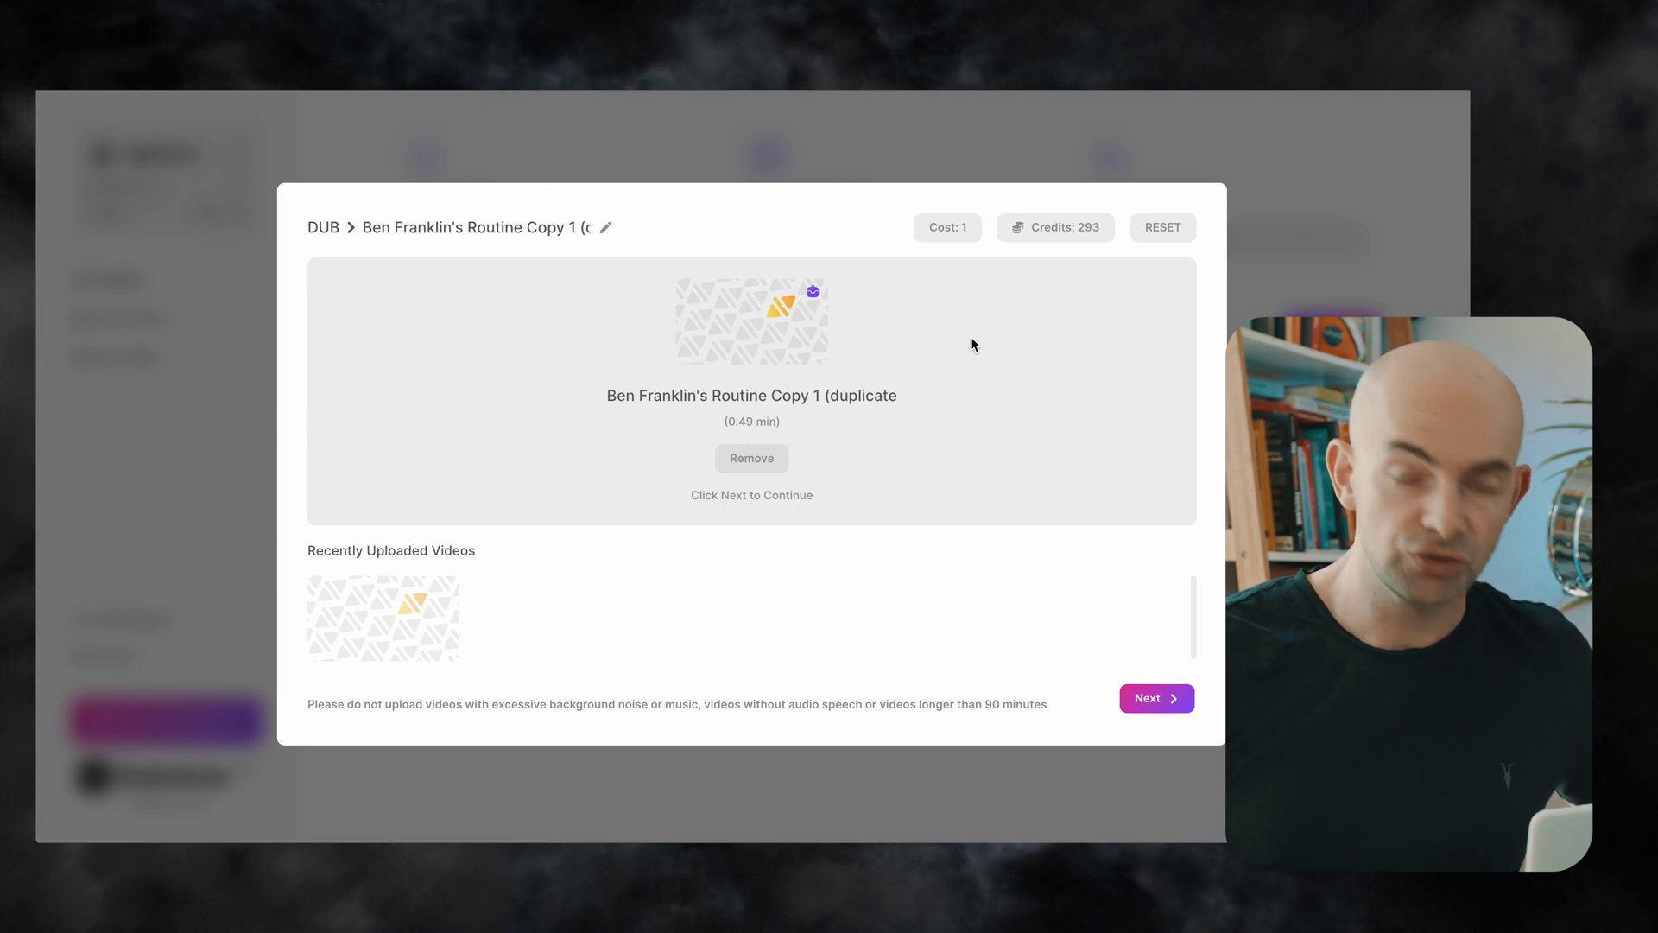
- Dub the clip into Spanish with the Jorge voice and start processing
{"action": "left_click", "coordinate": [1157, 705]}
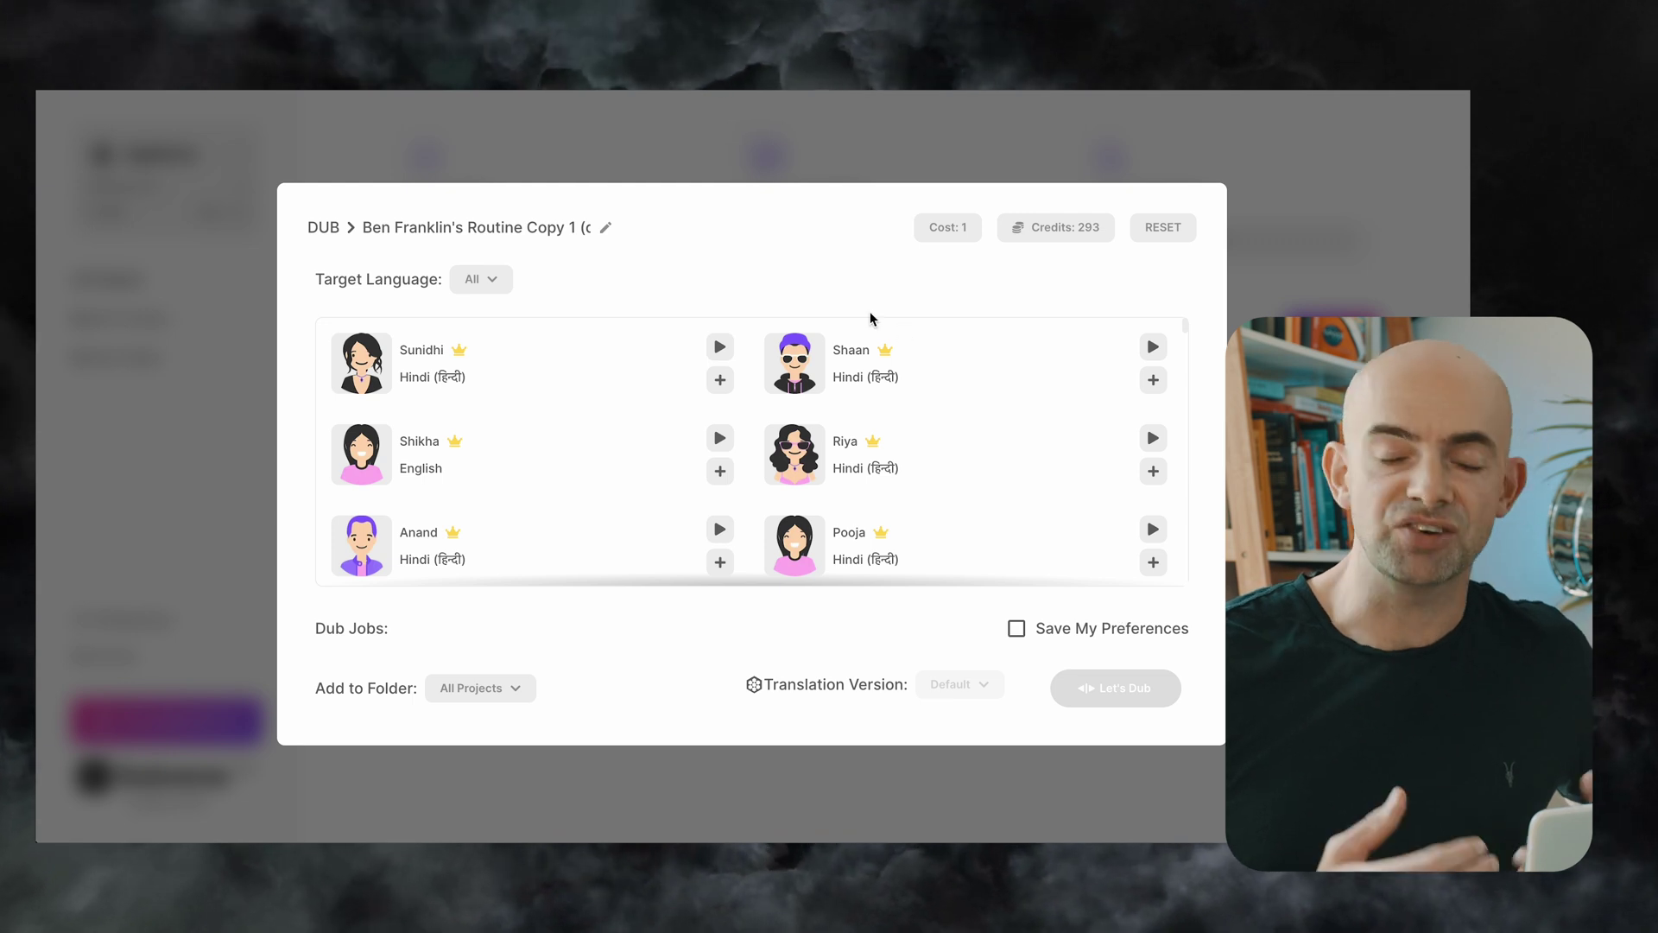
{"action": "left_click", "coordinate": [501, 286]}
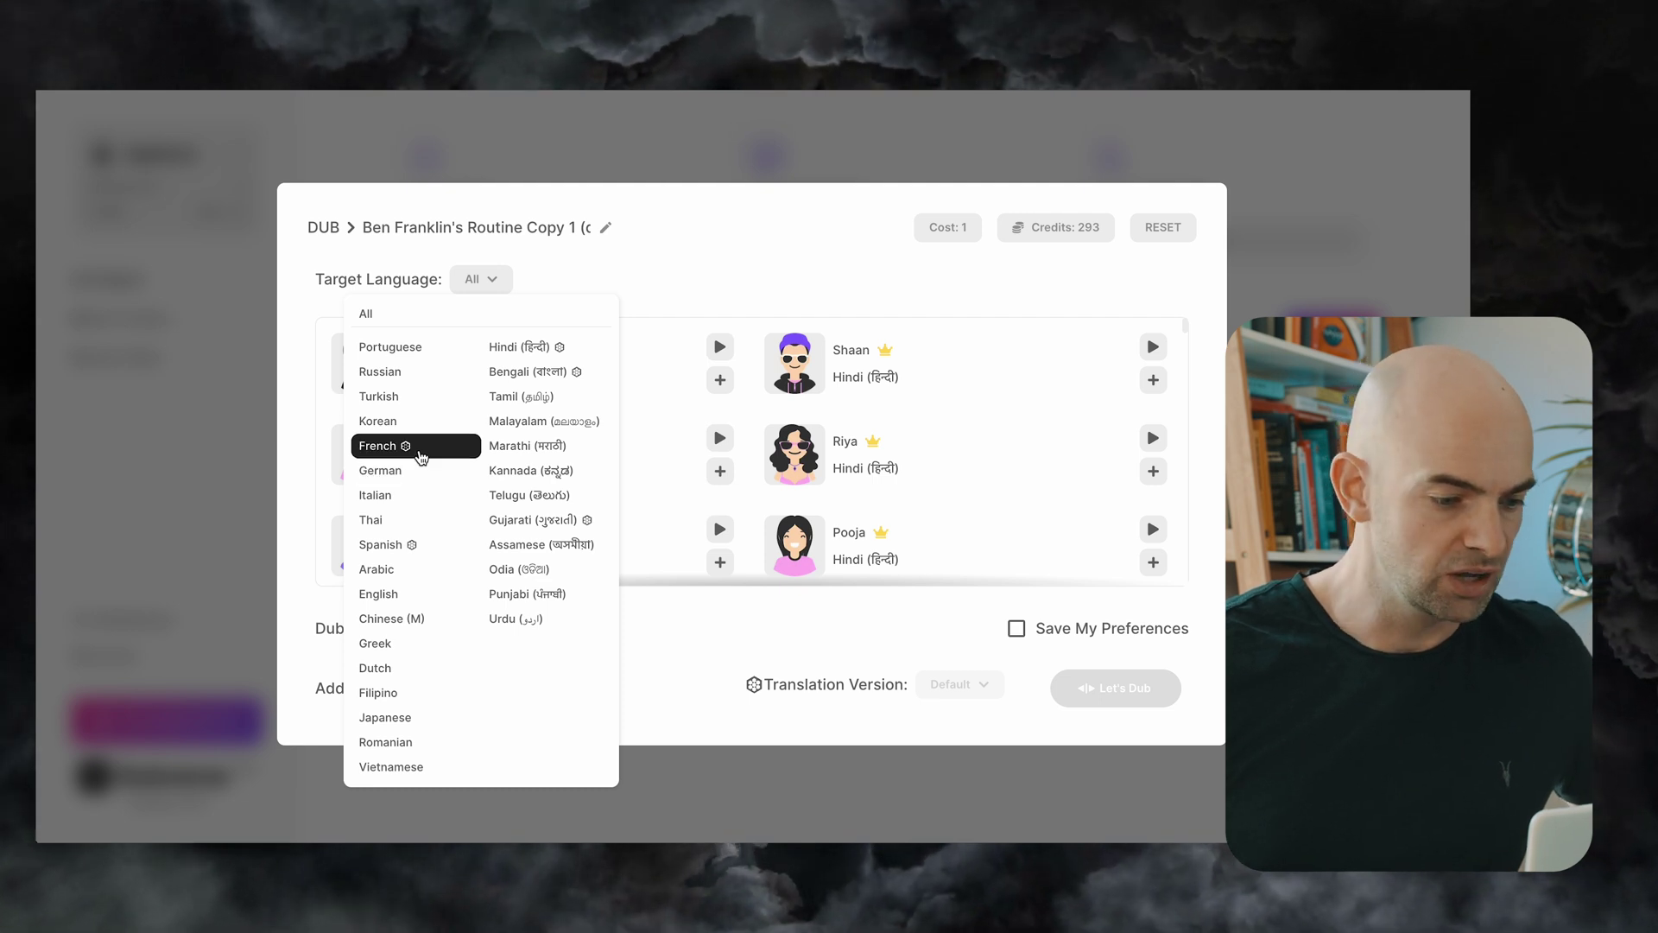
{"action": "left_click", "coordinate": [419, 544]}
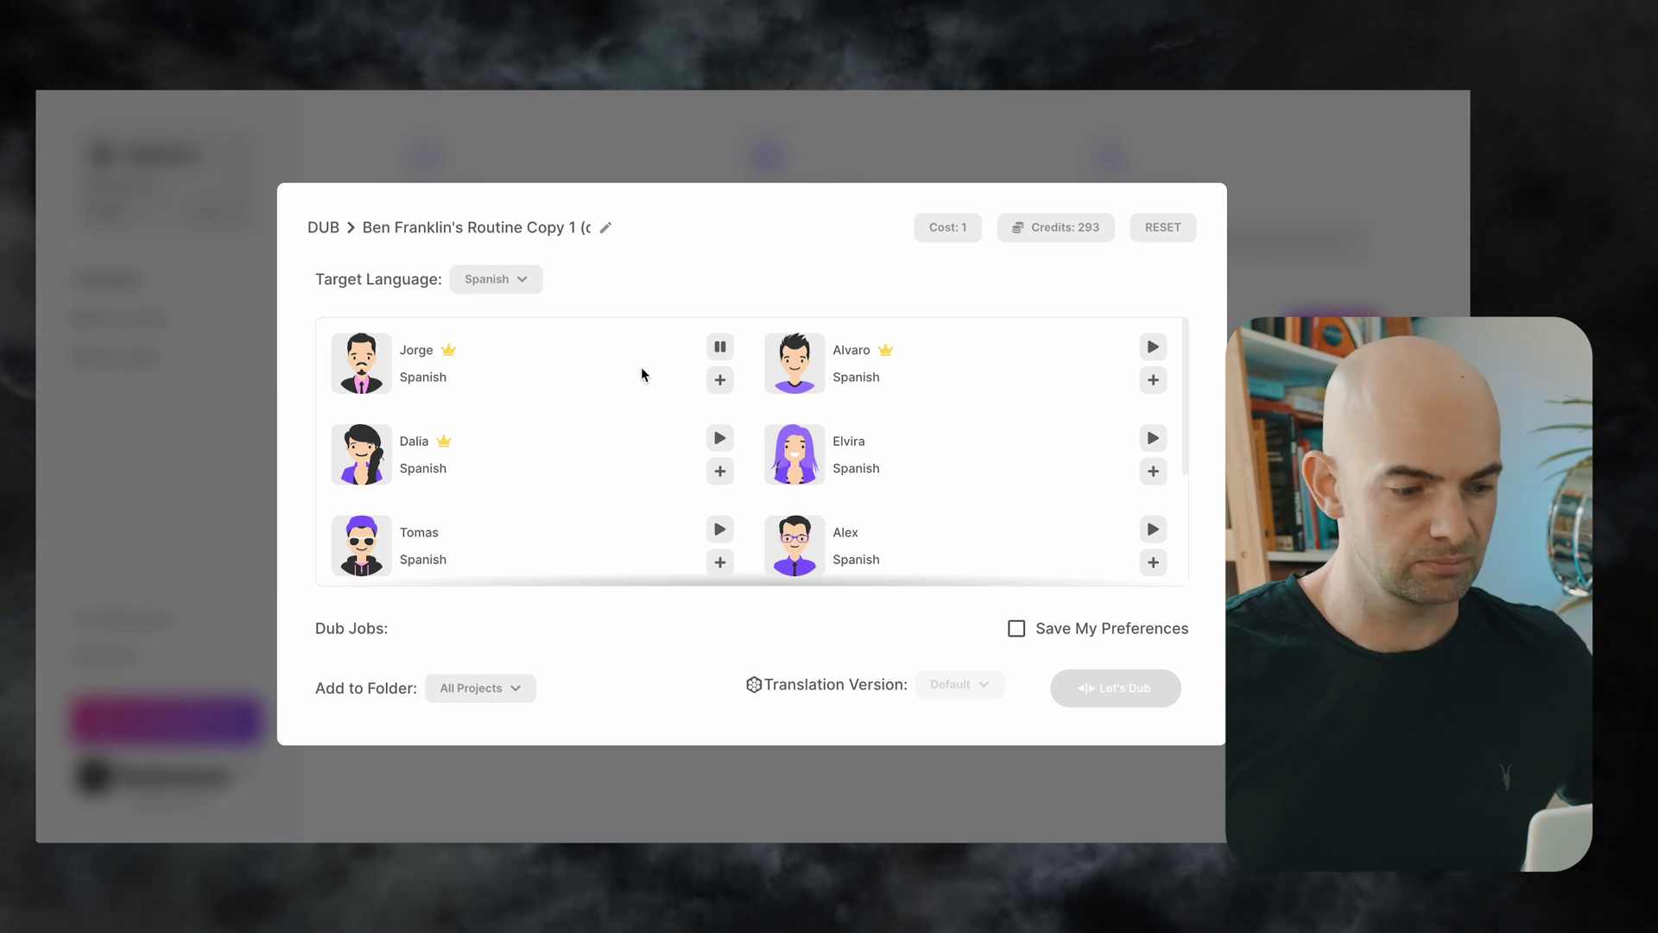
{"action": "left_click", "coordinate": [726, 387]}
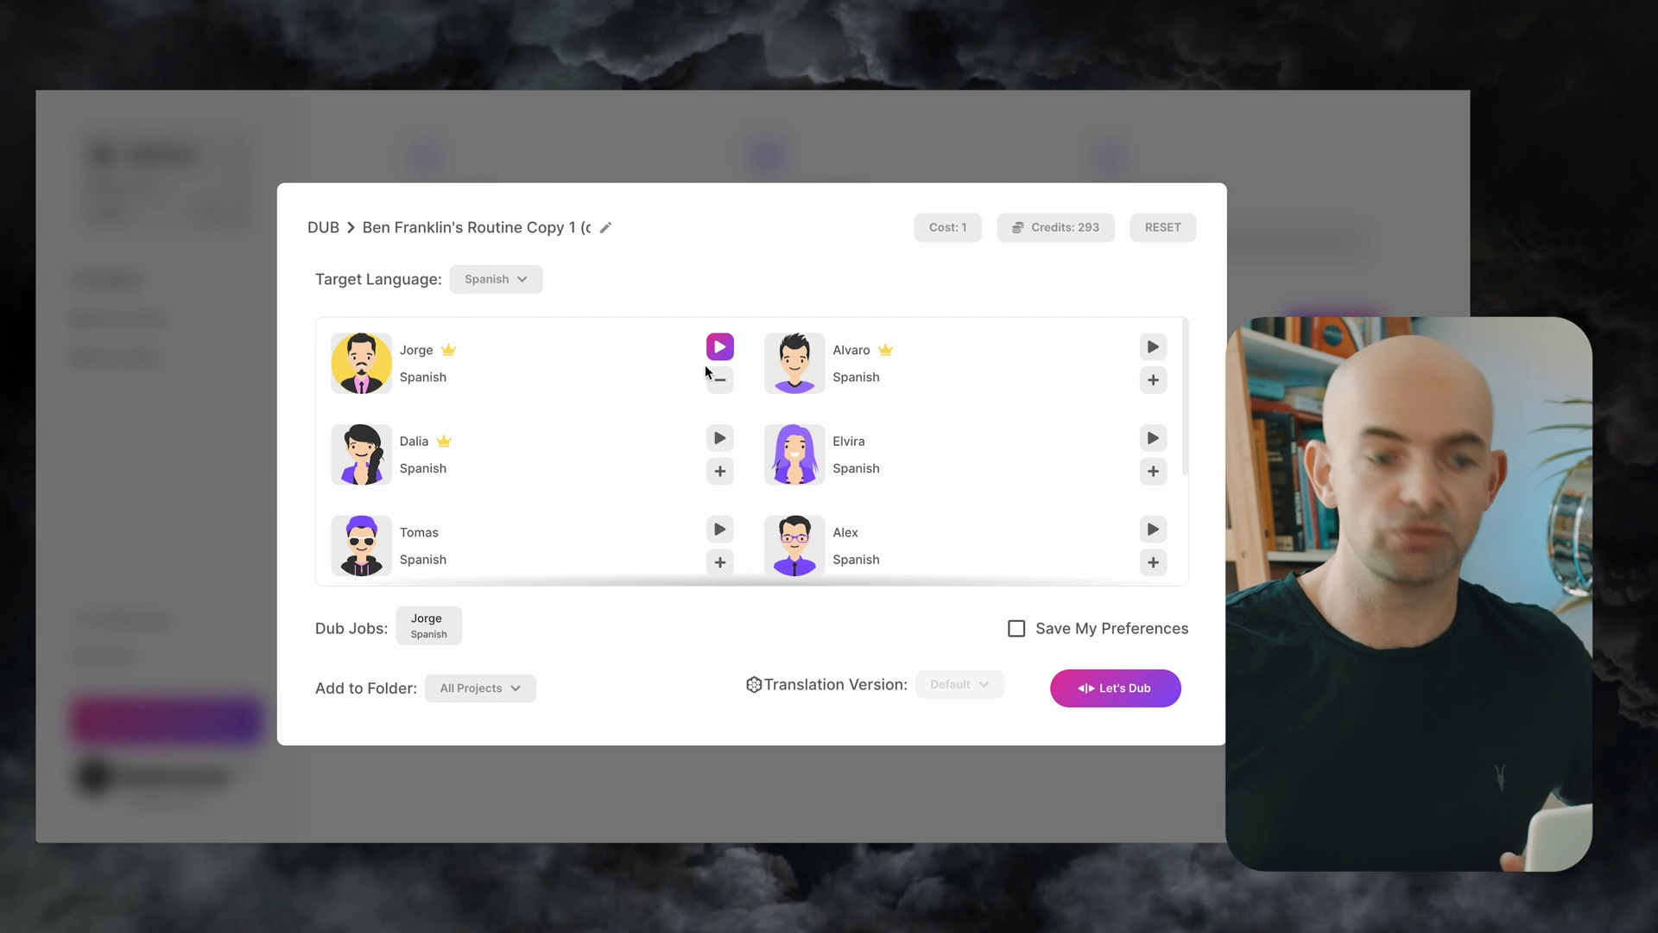
{"action": "mouse_move", "coordinate": [428, 643]}
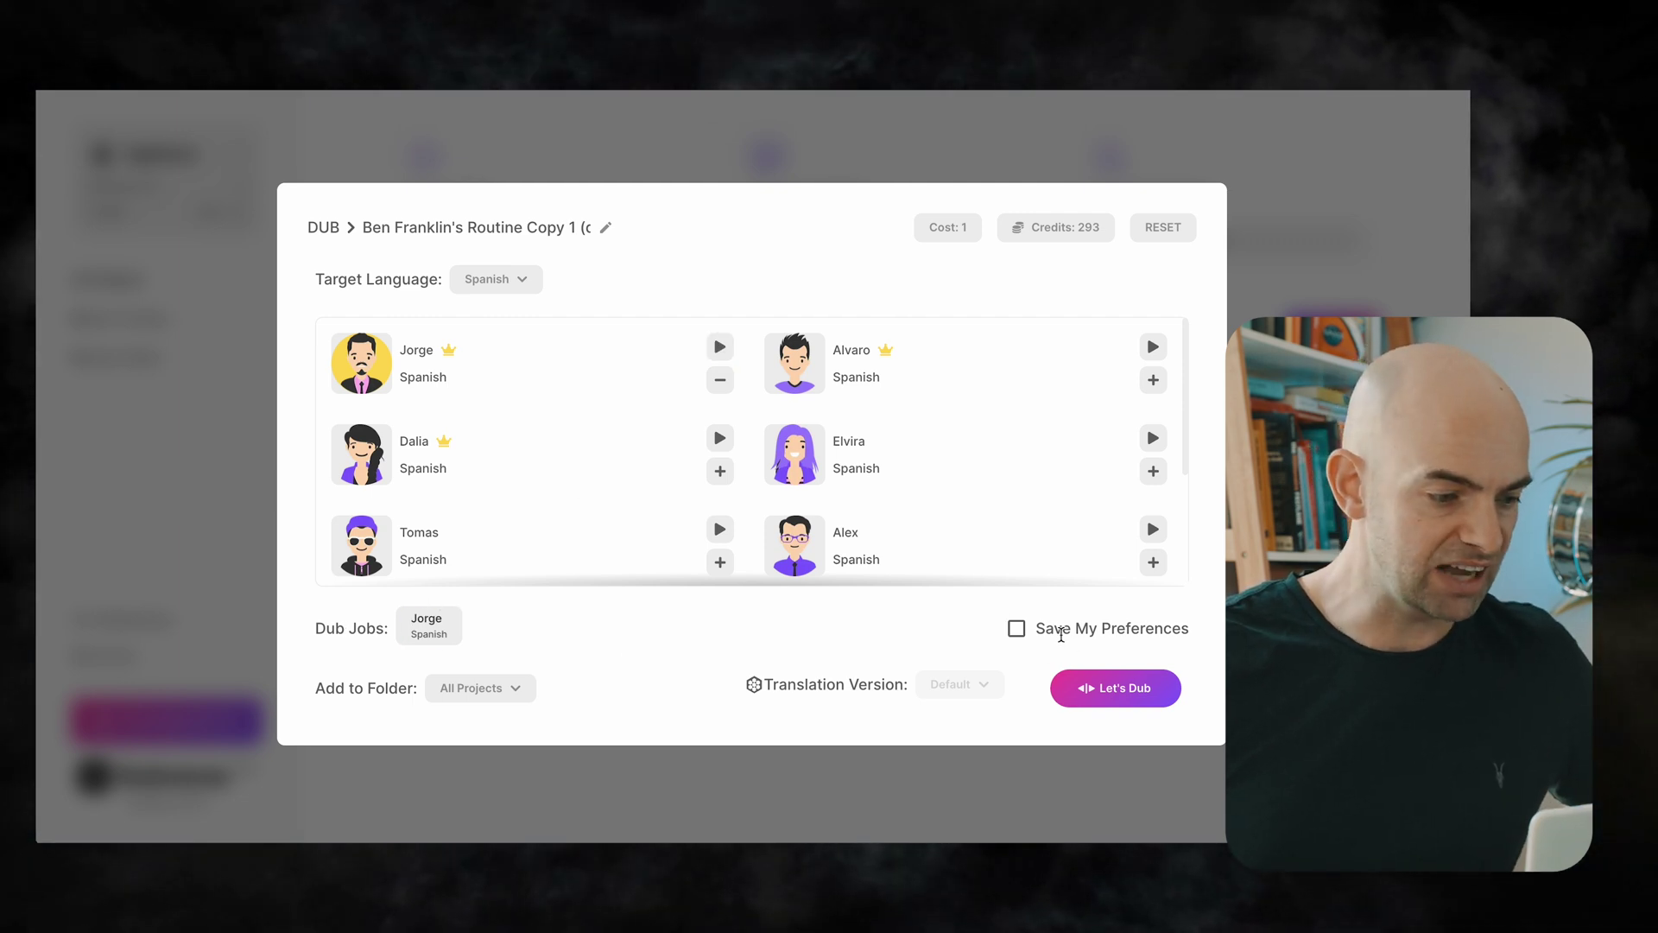
{"action": "left_click", "coordinate": [1138, 692]}
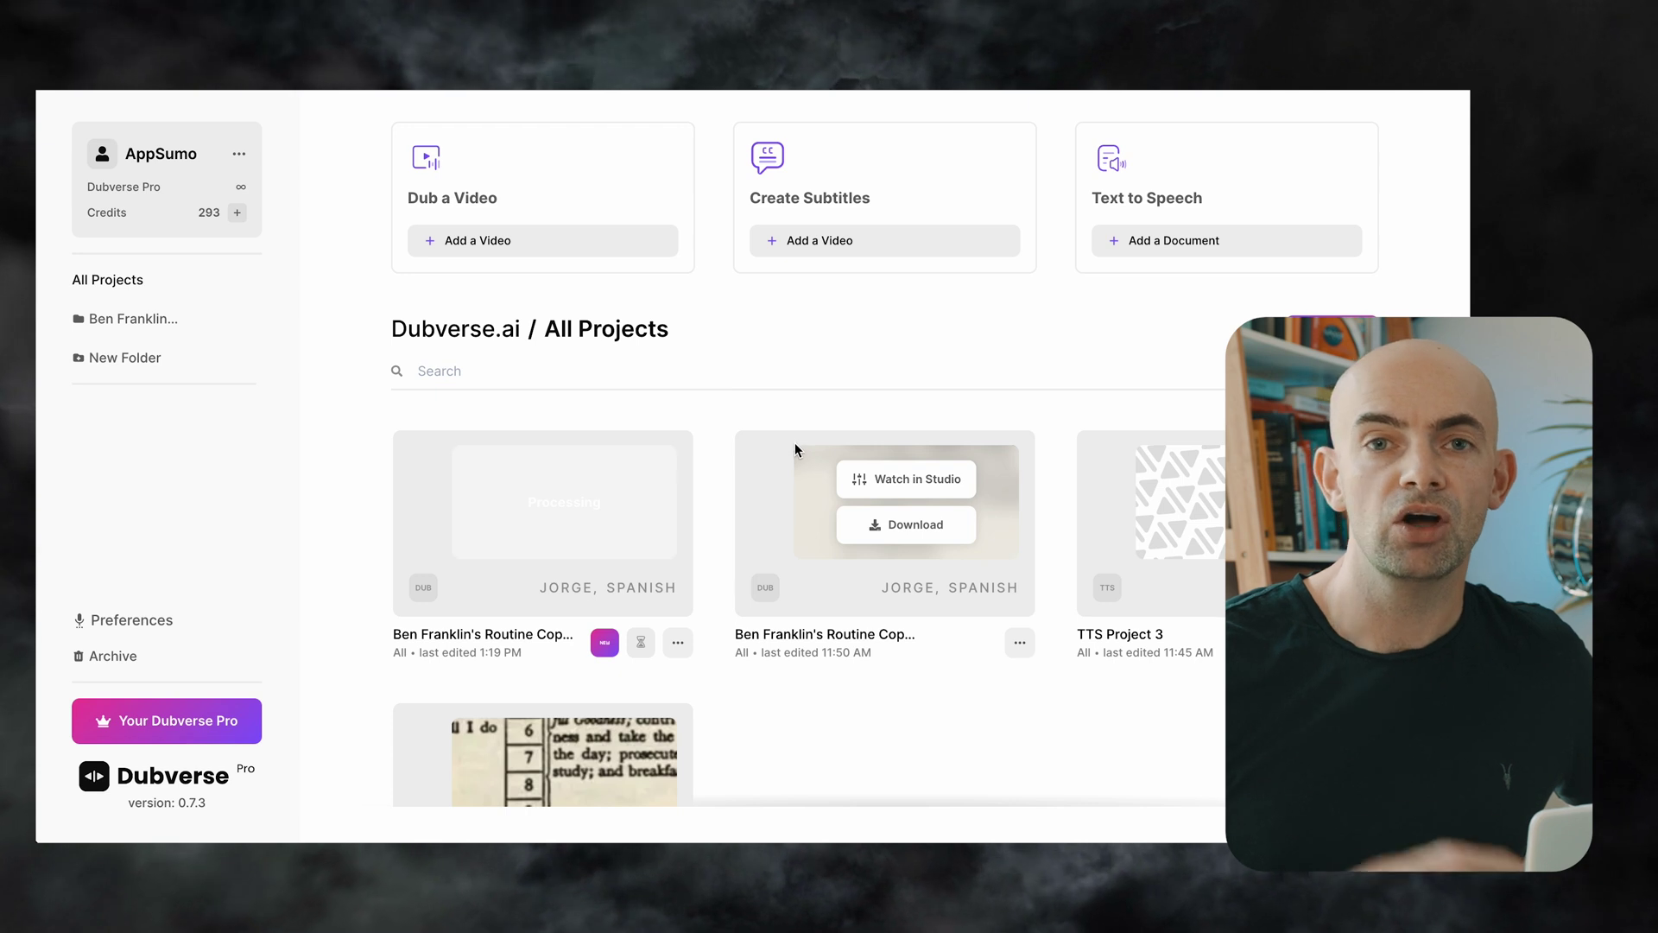
- Open the completed Ben Franklin's Routine Spanish dub with Watch in Studio
{"action": "mouse_move", "coordinate": [965, 605]}
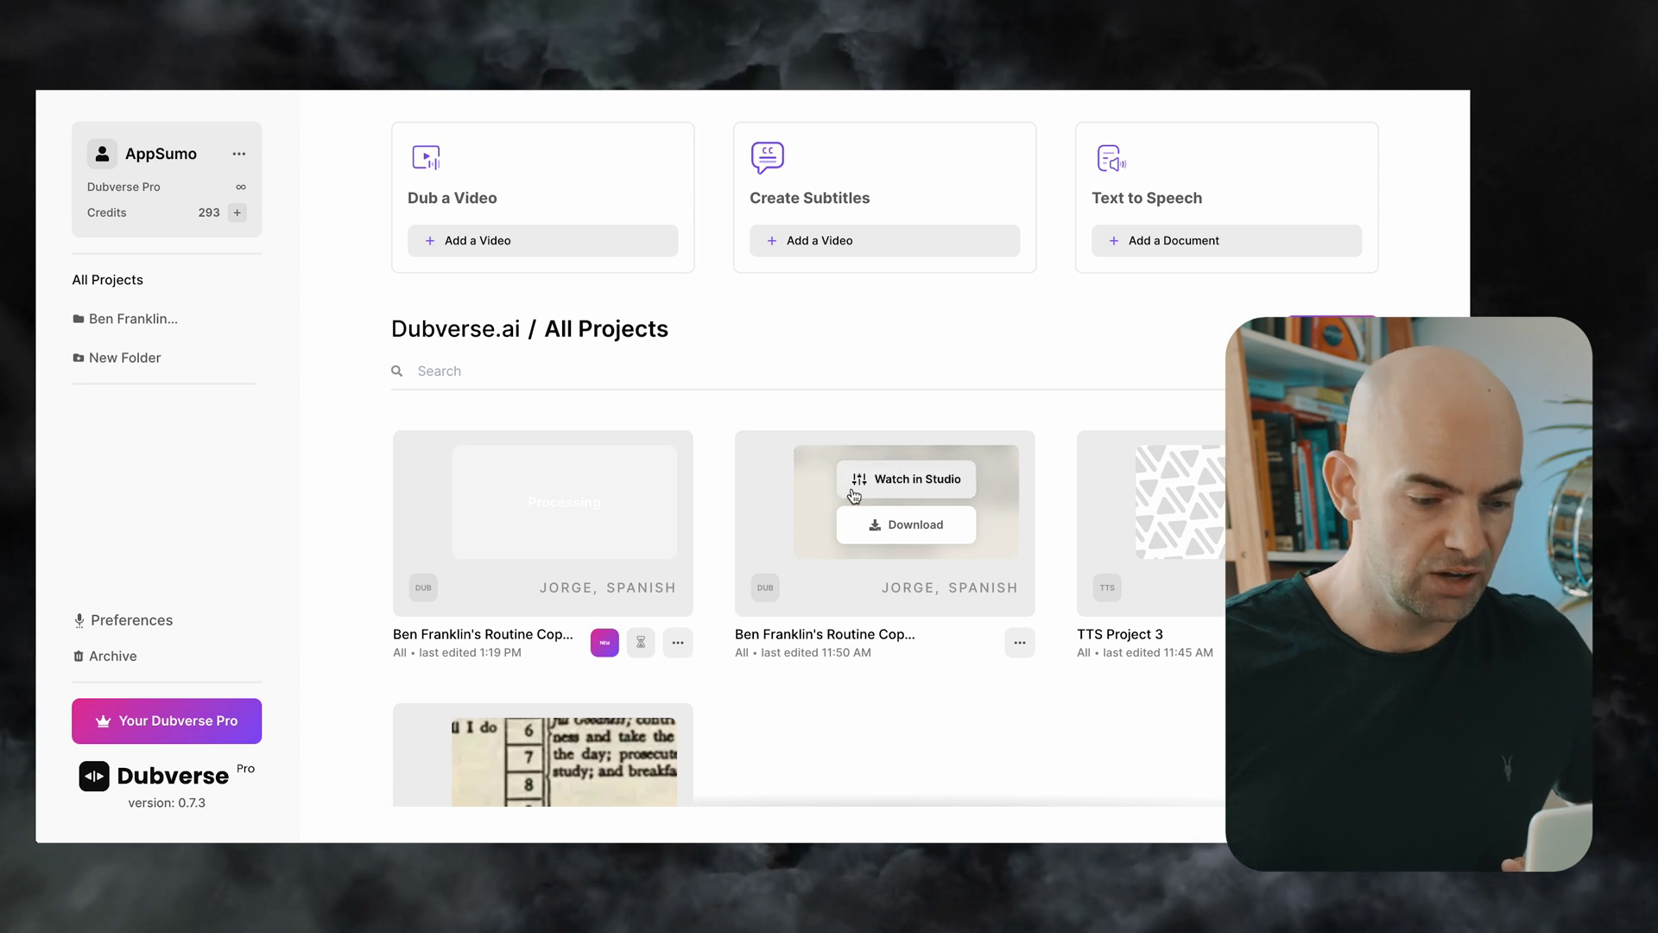
{"action": "left_click", "coordinate": [924, 484]}
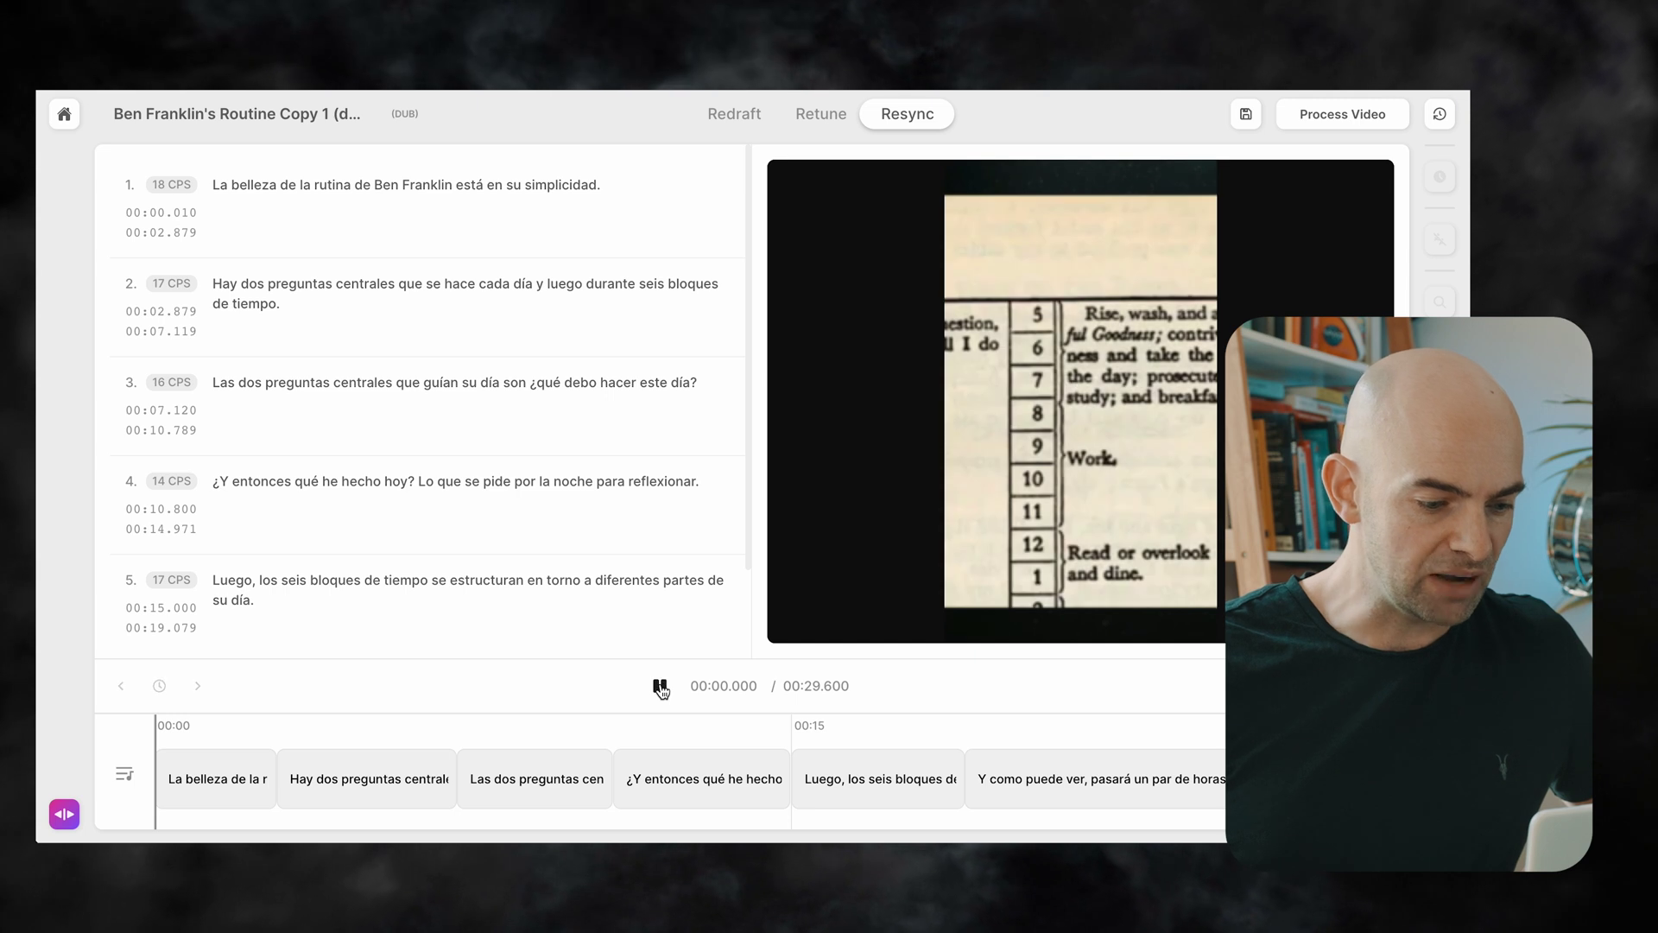
- Play the Spanish dub with raised volume, pausing near 00:15, then switch to Retune
{"action": "left_click", "coordinate": [661, 686]}
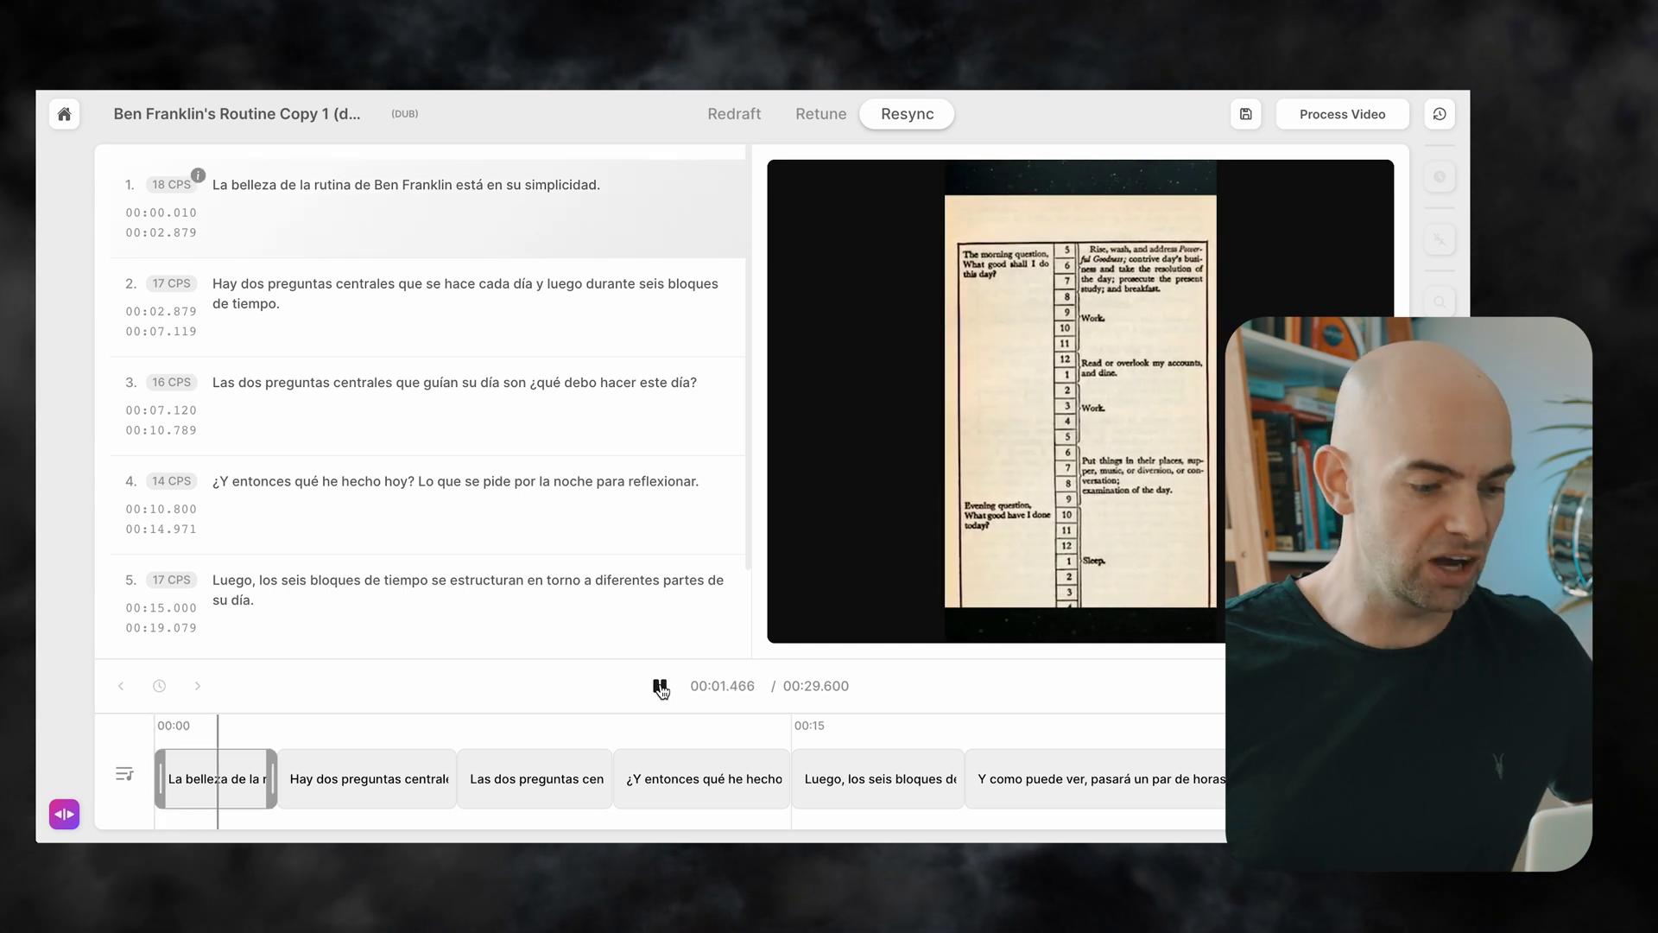
{"action": "key", "text": "XF86AudioRaiseVolume"}
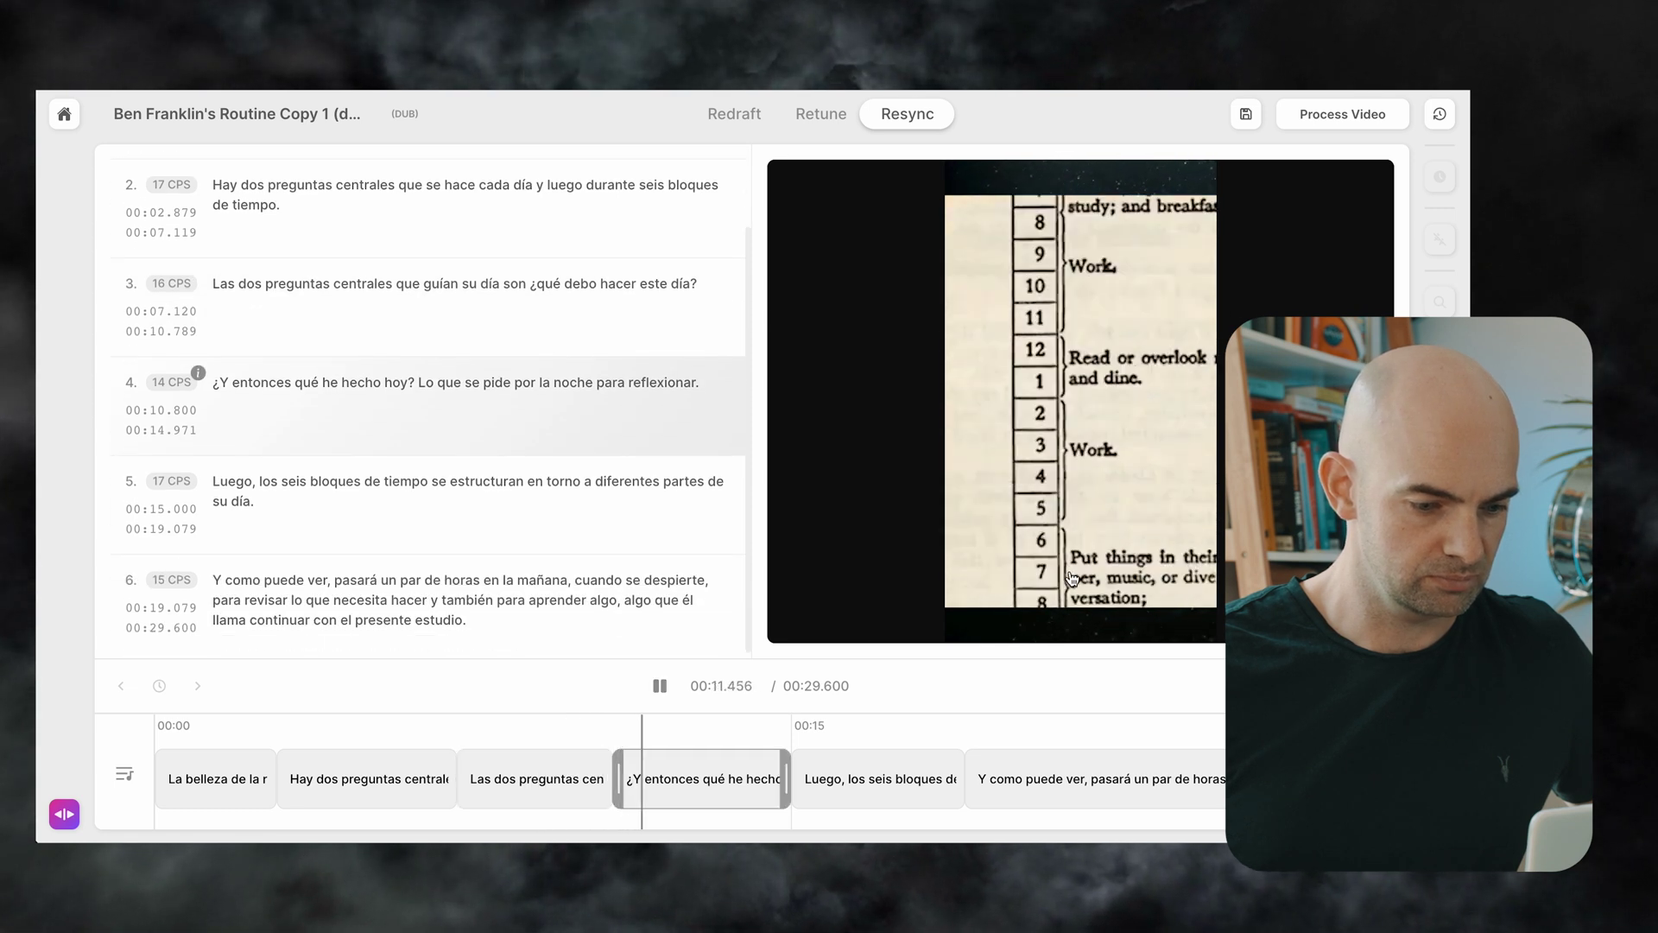
{"action": "left_click", "coordinate": [662, 687]}
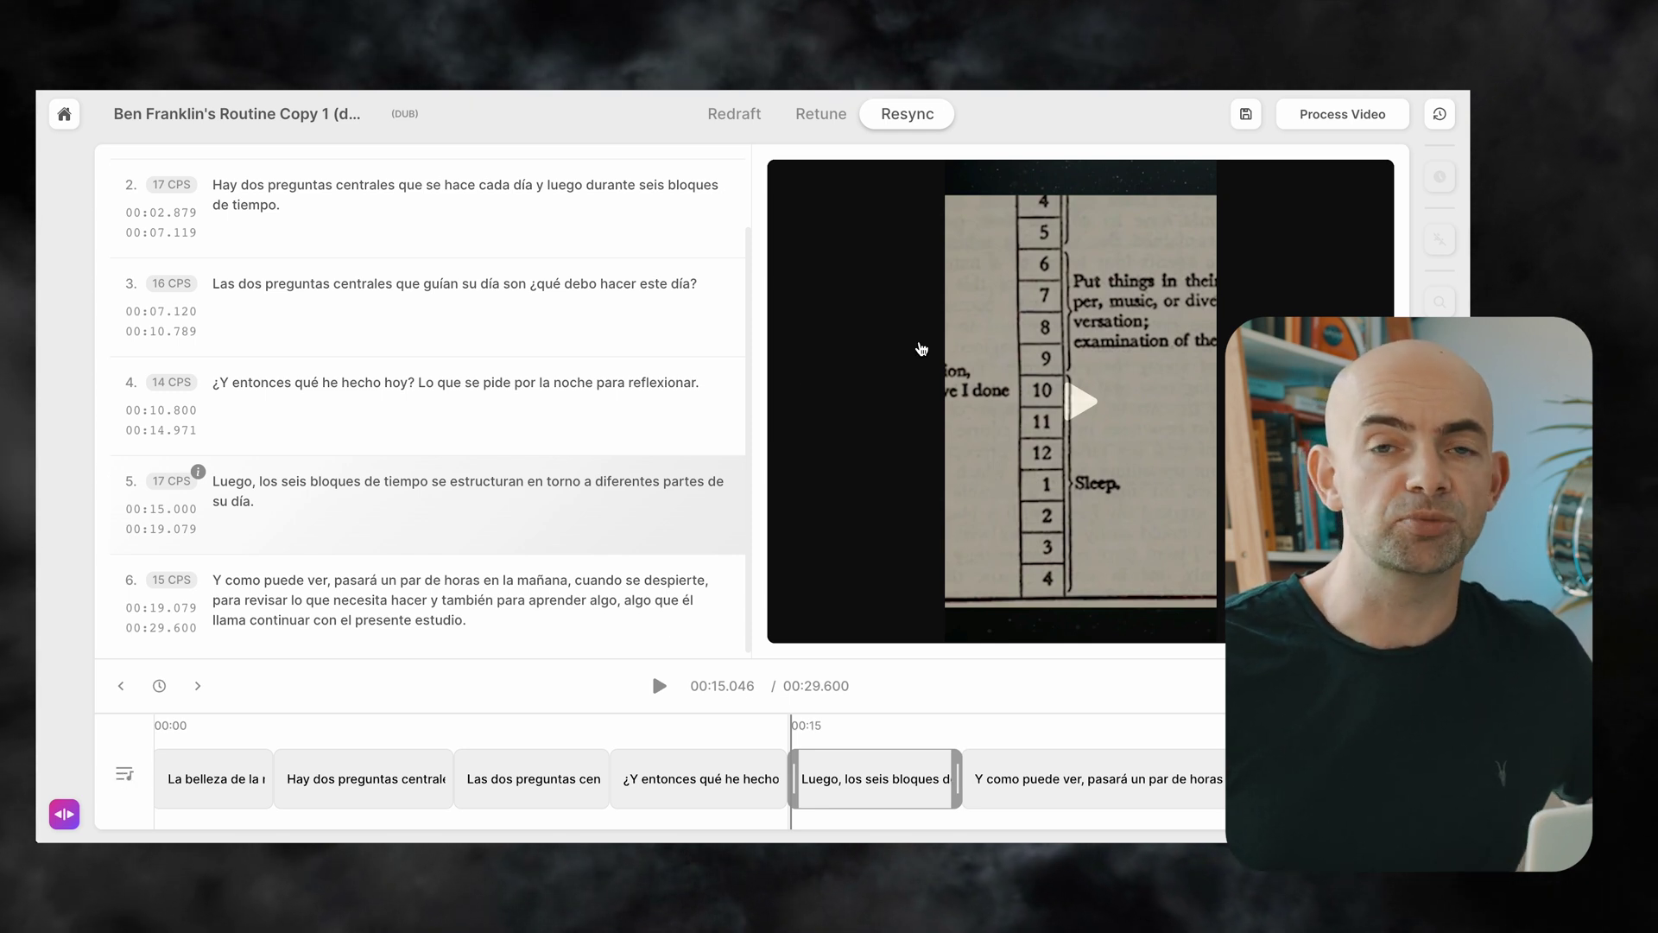
{"action": "left_click", "coordinate": [822, 116]}
- Find every 'preguntas' in the Spanish lines, close Find/Replace, and return to Redraft
{"action": "left_click", "coordinate": [374, 316]}
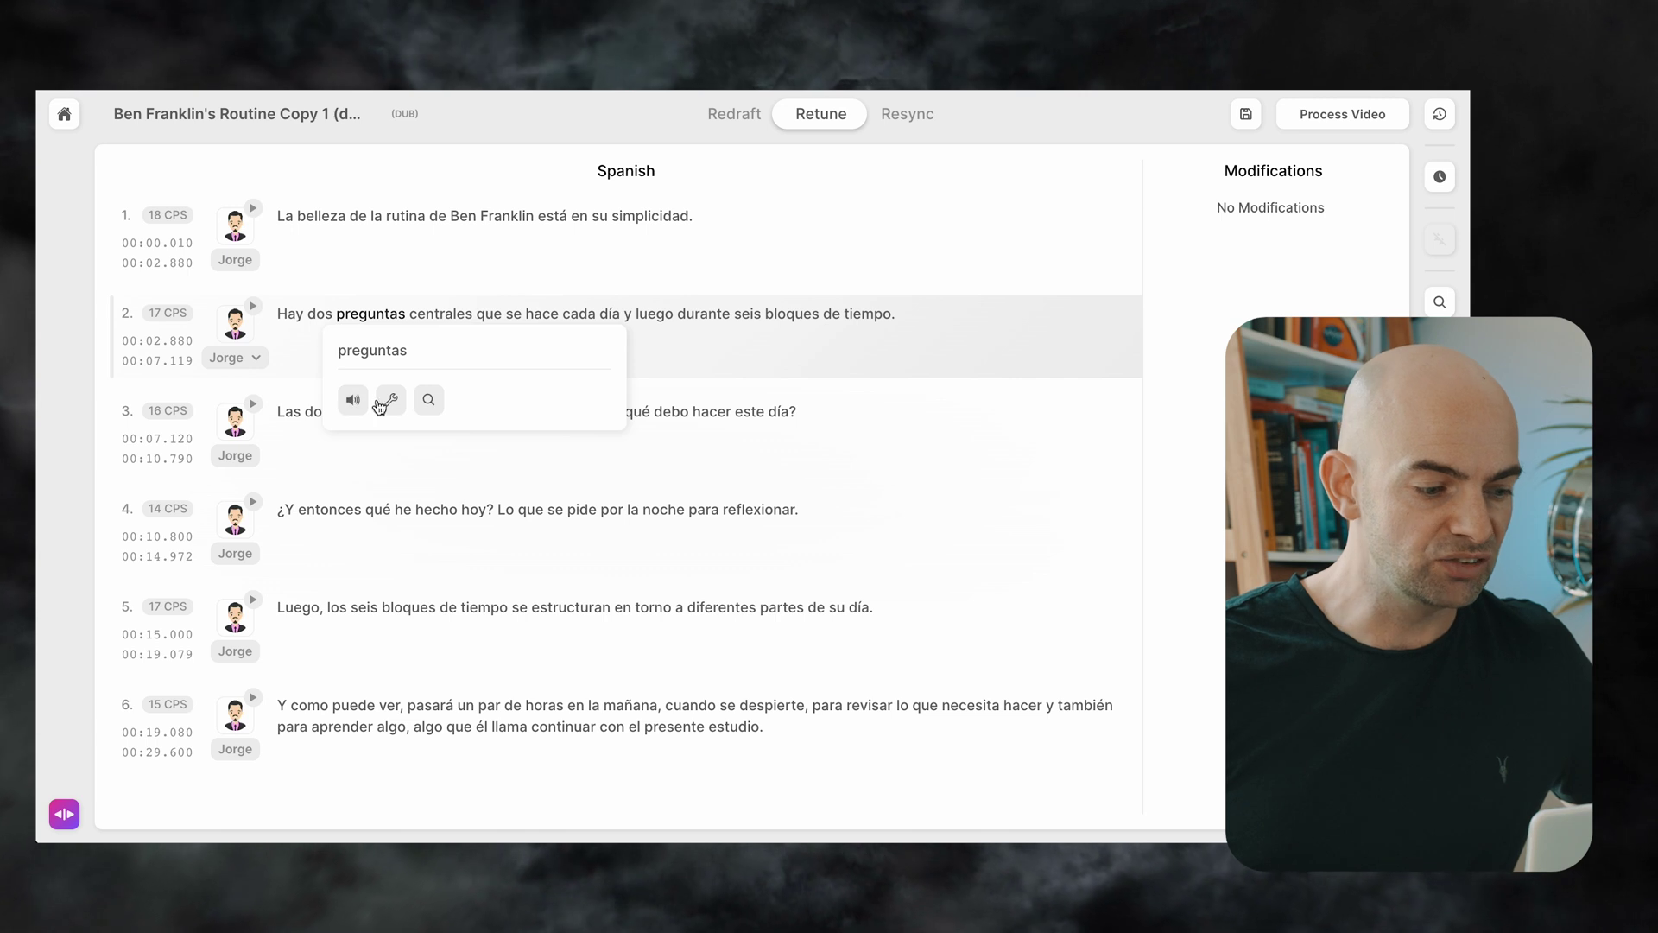
{"action": "left_click", "coordinate": [429, 402]}
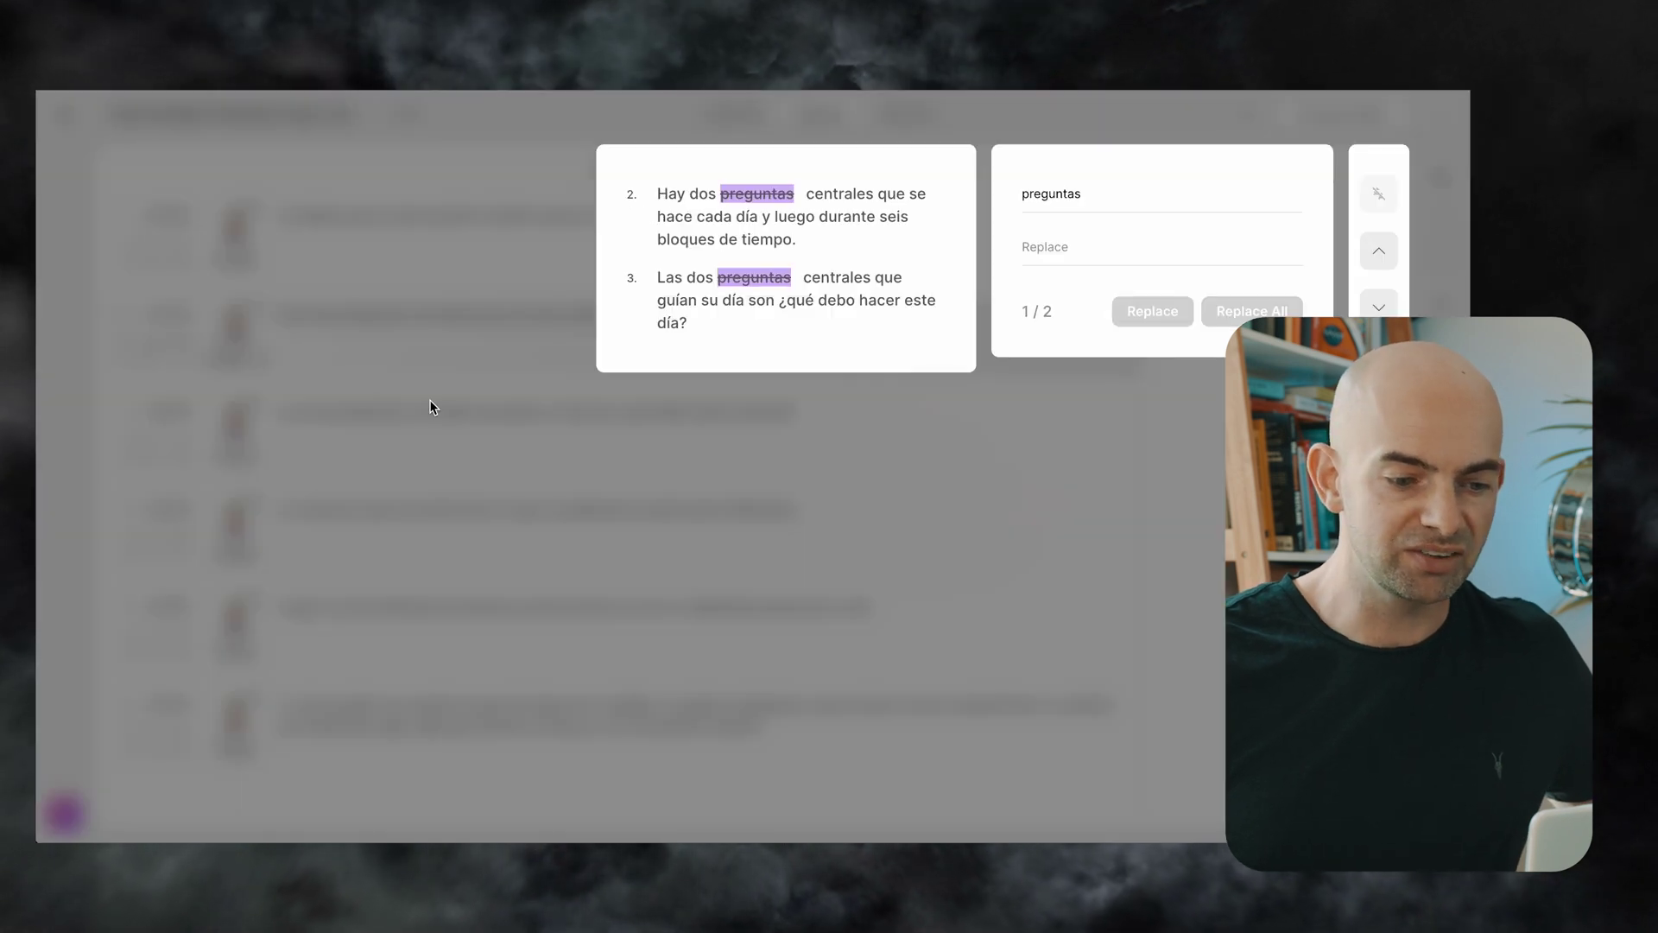
{"action": "left_click", "coordinate": [873, 385]}
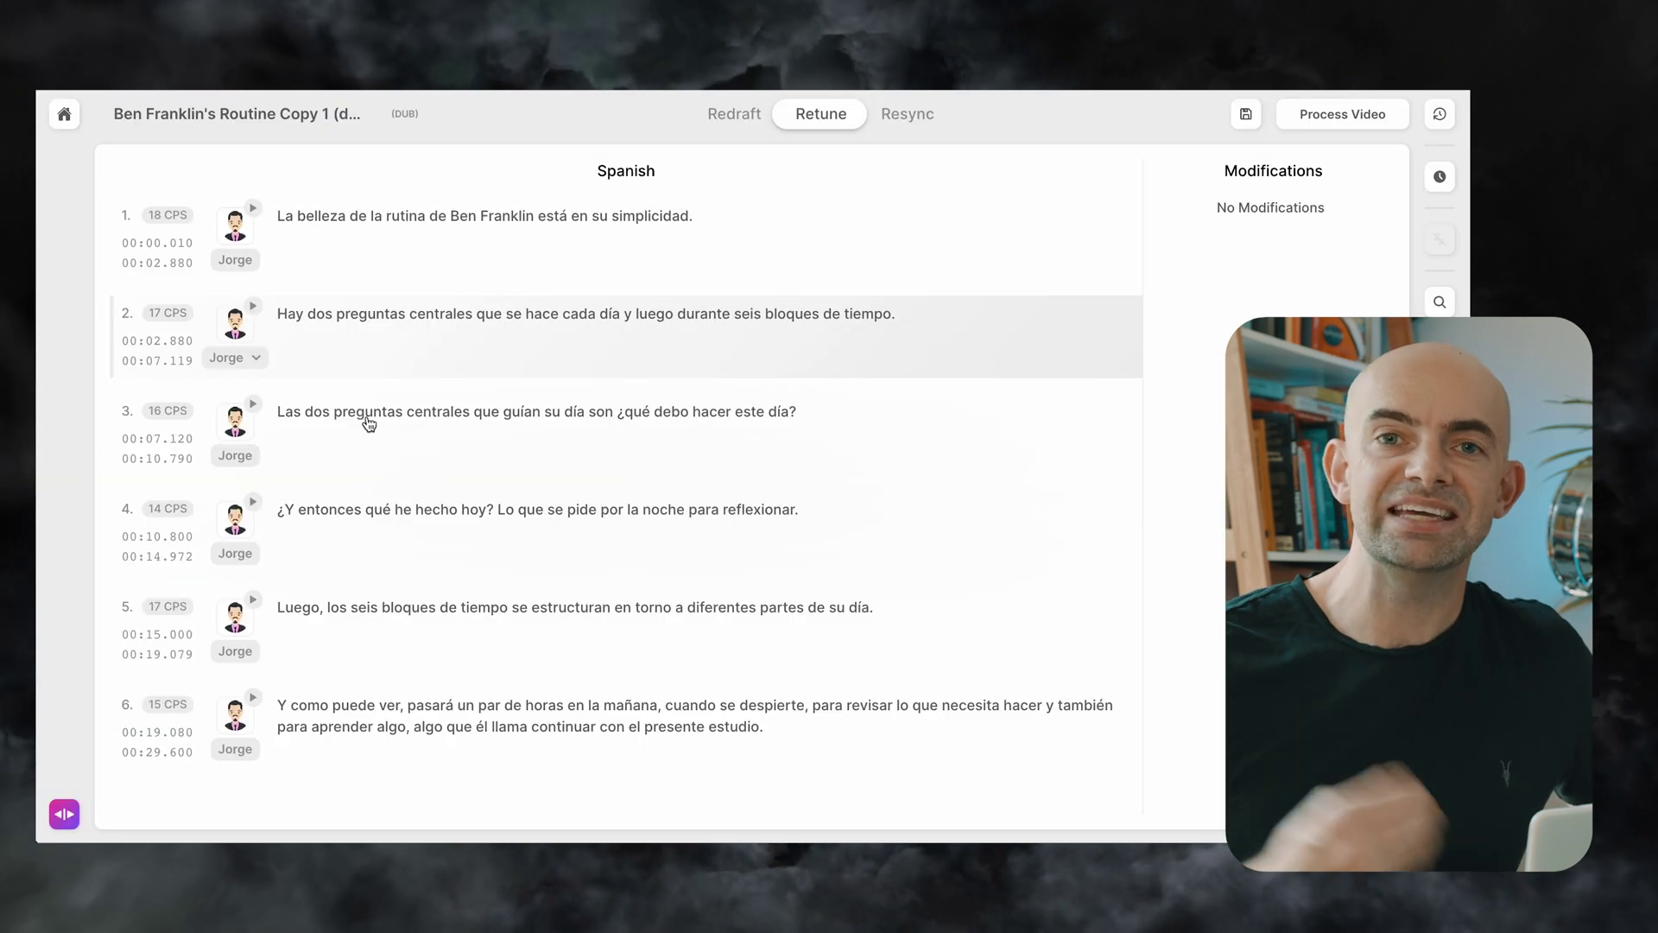
{"action": "left_click", "coordinate": [358, 416]}
{"action": "left_click", "coordinate": [735, 115]}
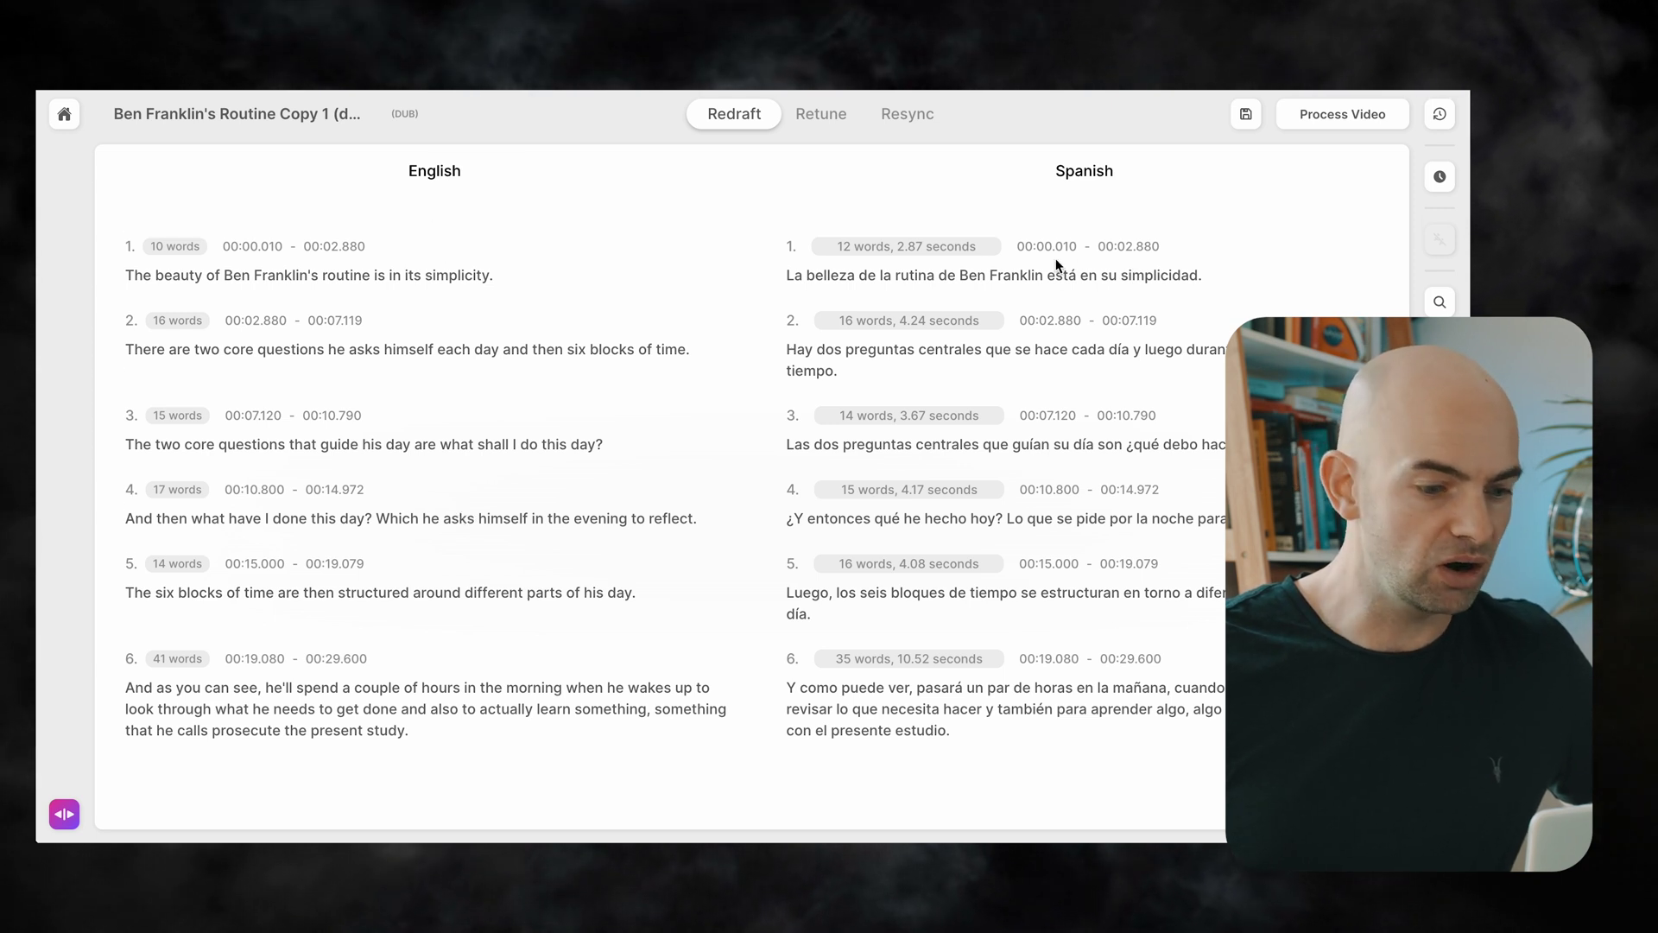
- Edit Spanish transcript line 2, save the change, and bring up the Studio History log
{"action": "mouse_move", "coordinate": [861, 372]}
{"action": "left_click", "coordinate": [850, 372]}
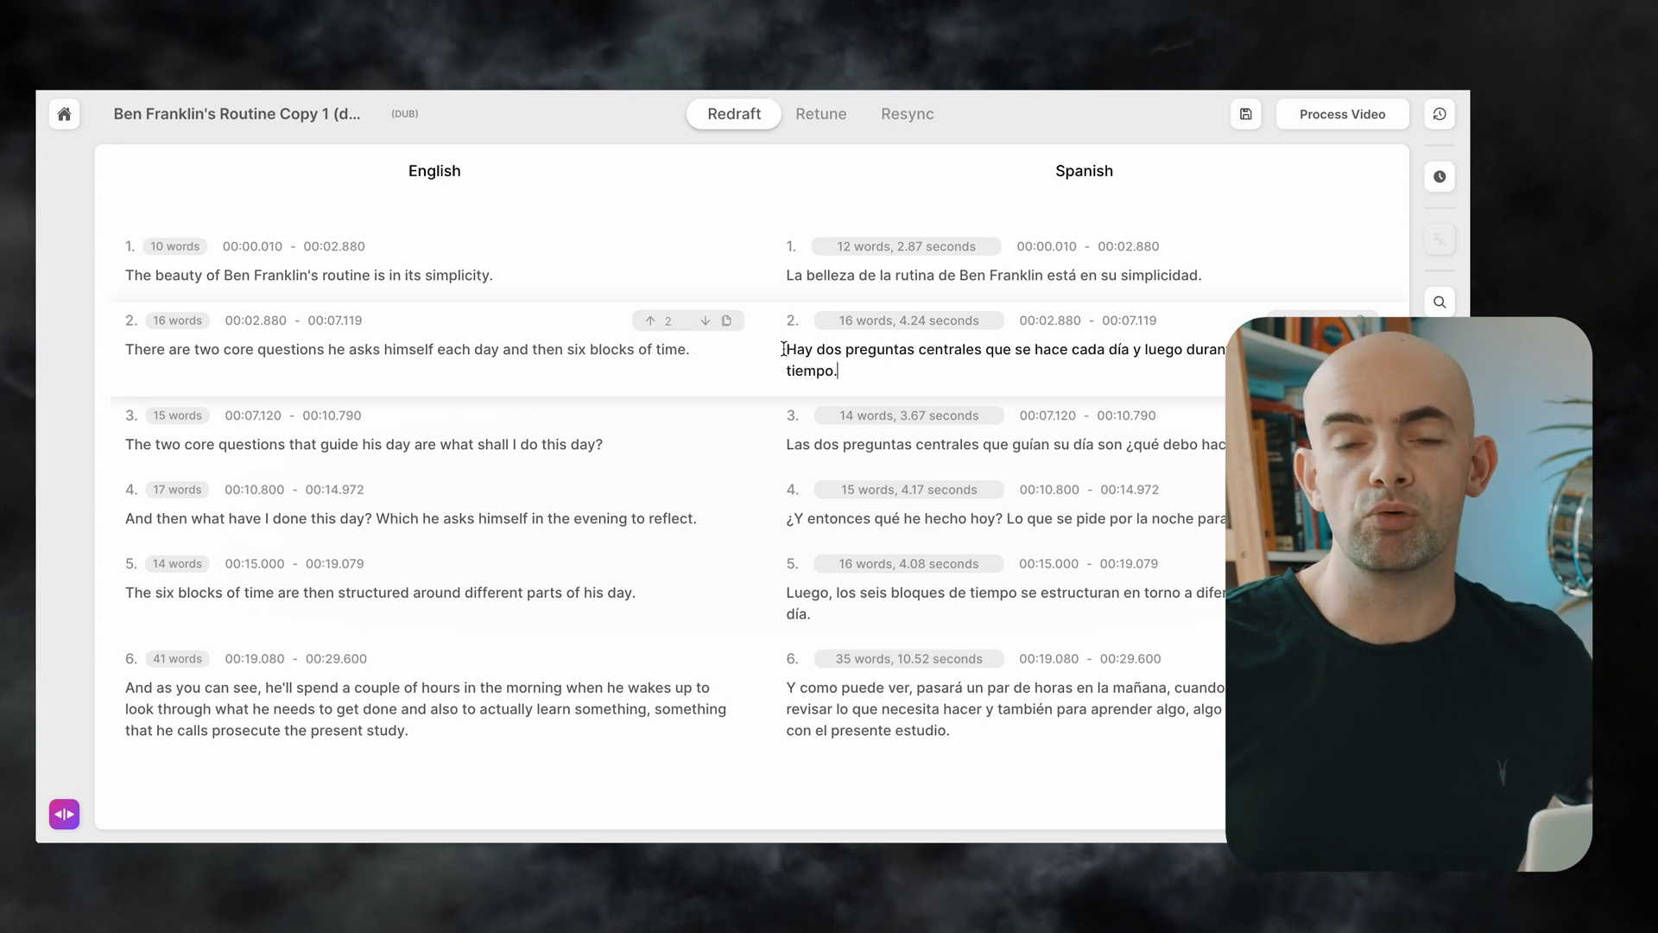
{"action": "key", "text": "Escape"}
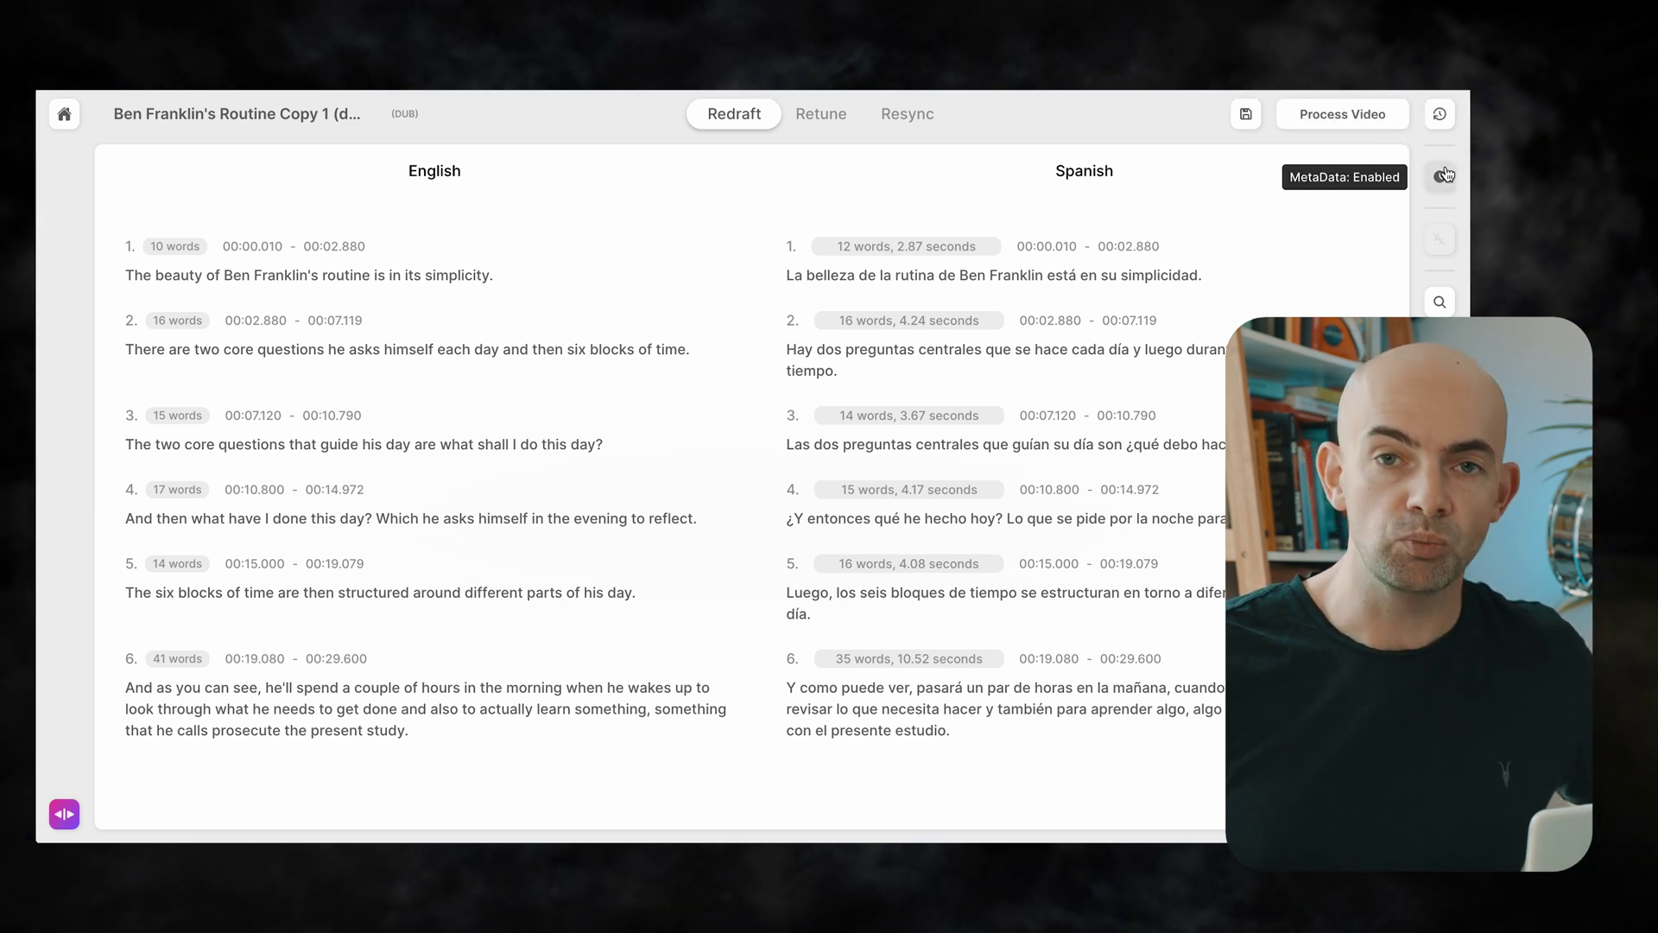
{"action": "left_click", "coordinate": [1440, 113]}
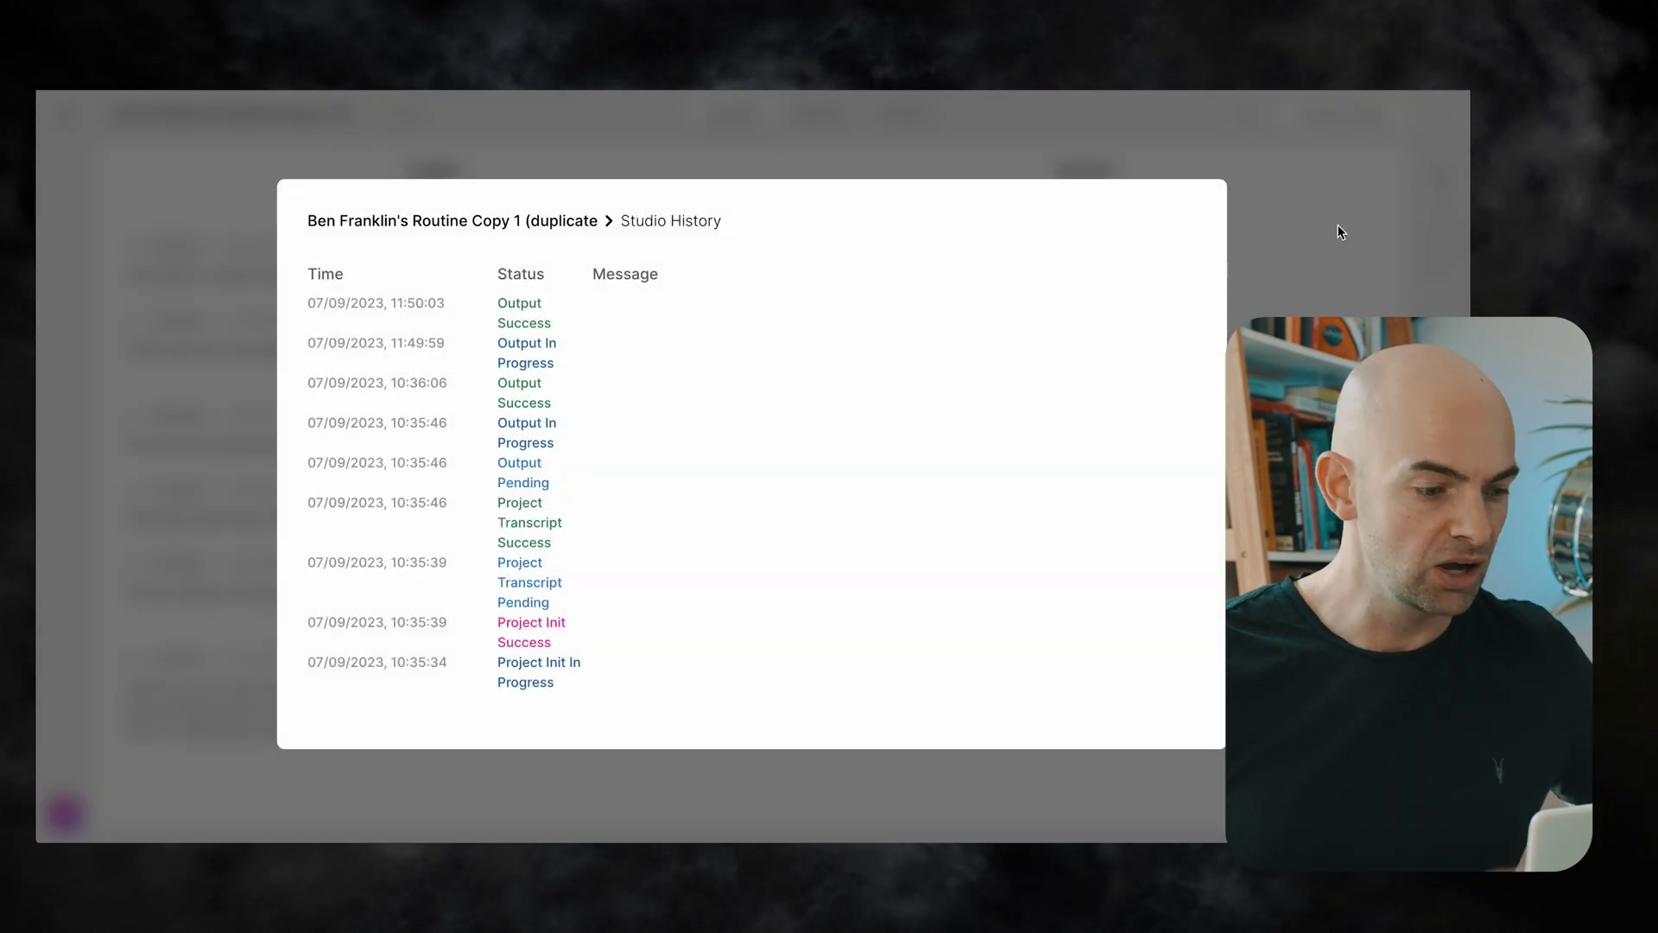
- Close the Studio History log and go back Home to All Projects
{"action": "left_click", "coordinate": [1340, 232]}
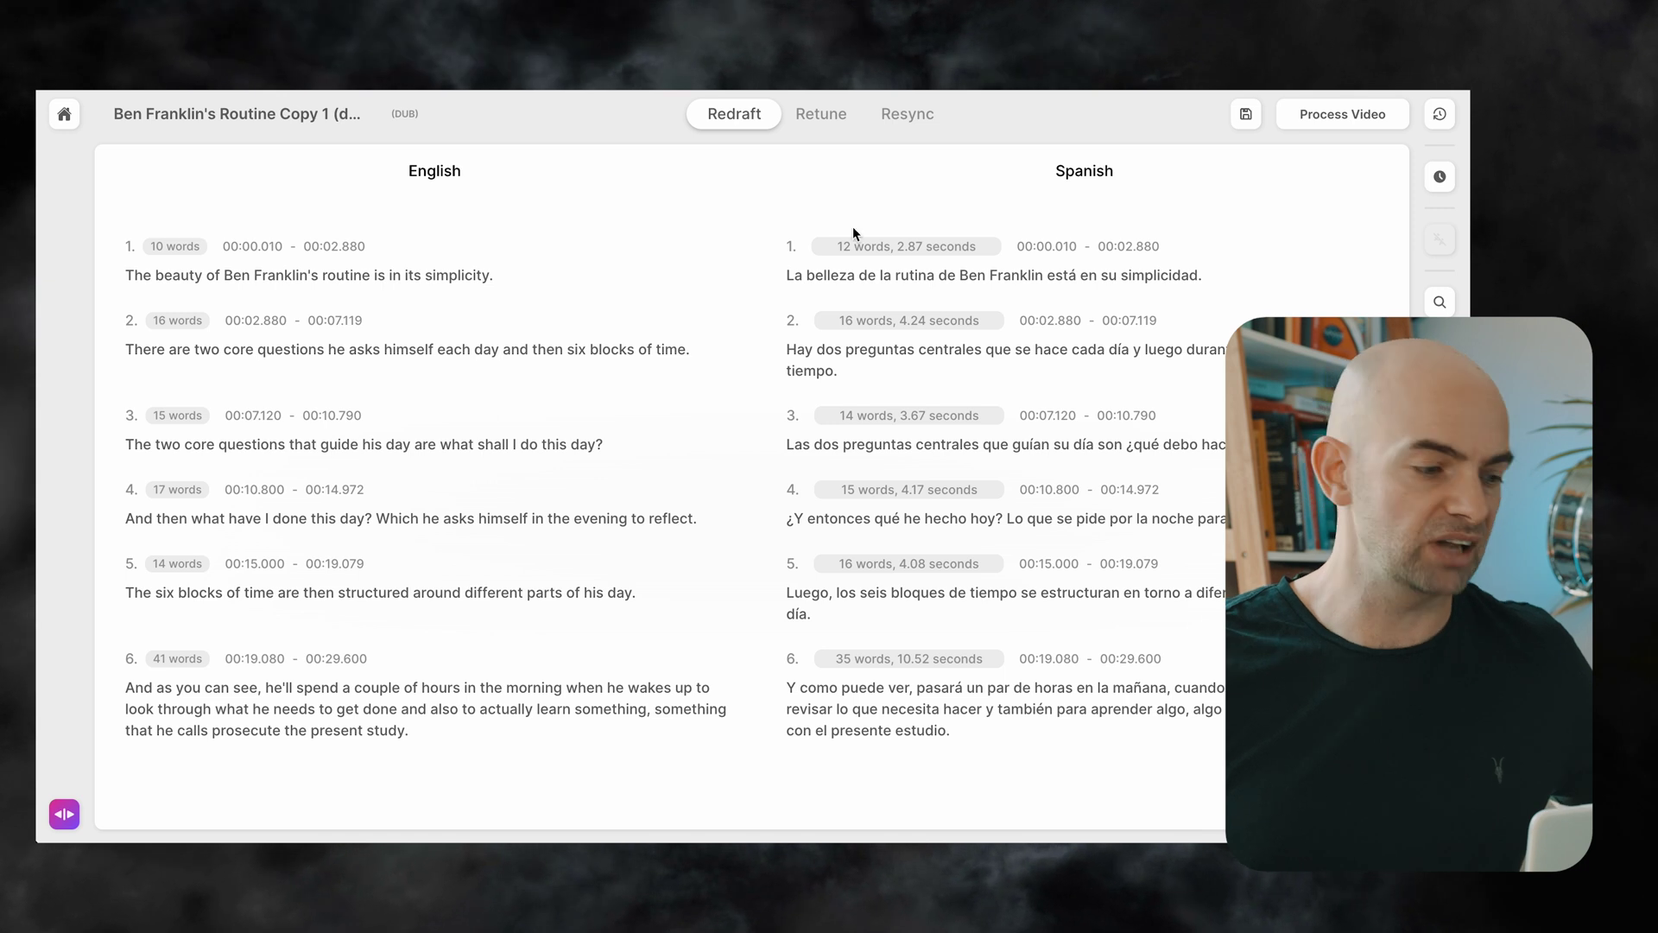
{"action": "left_click", "coordinate": [66, 114]}
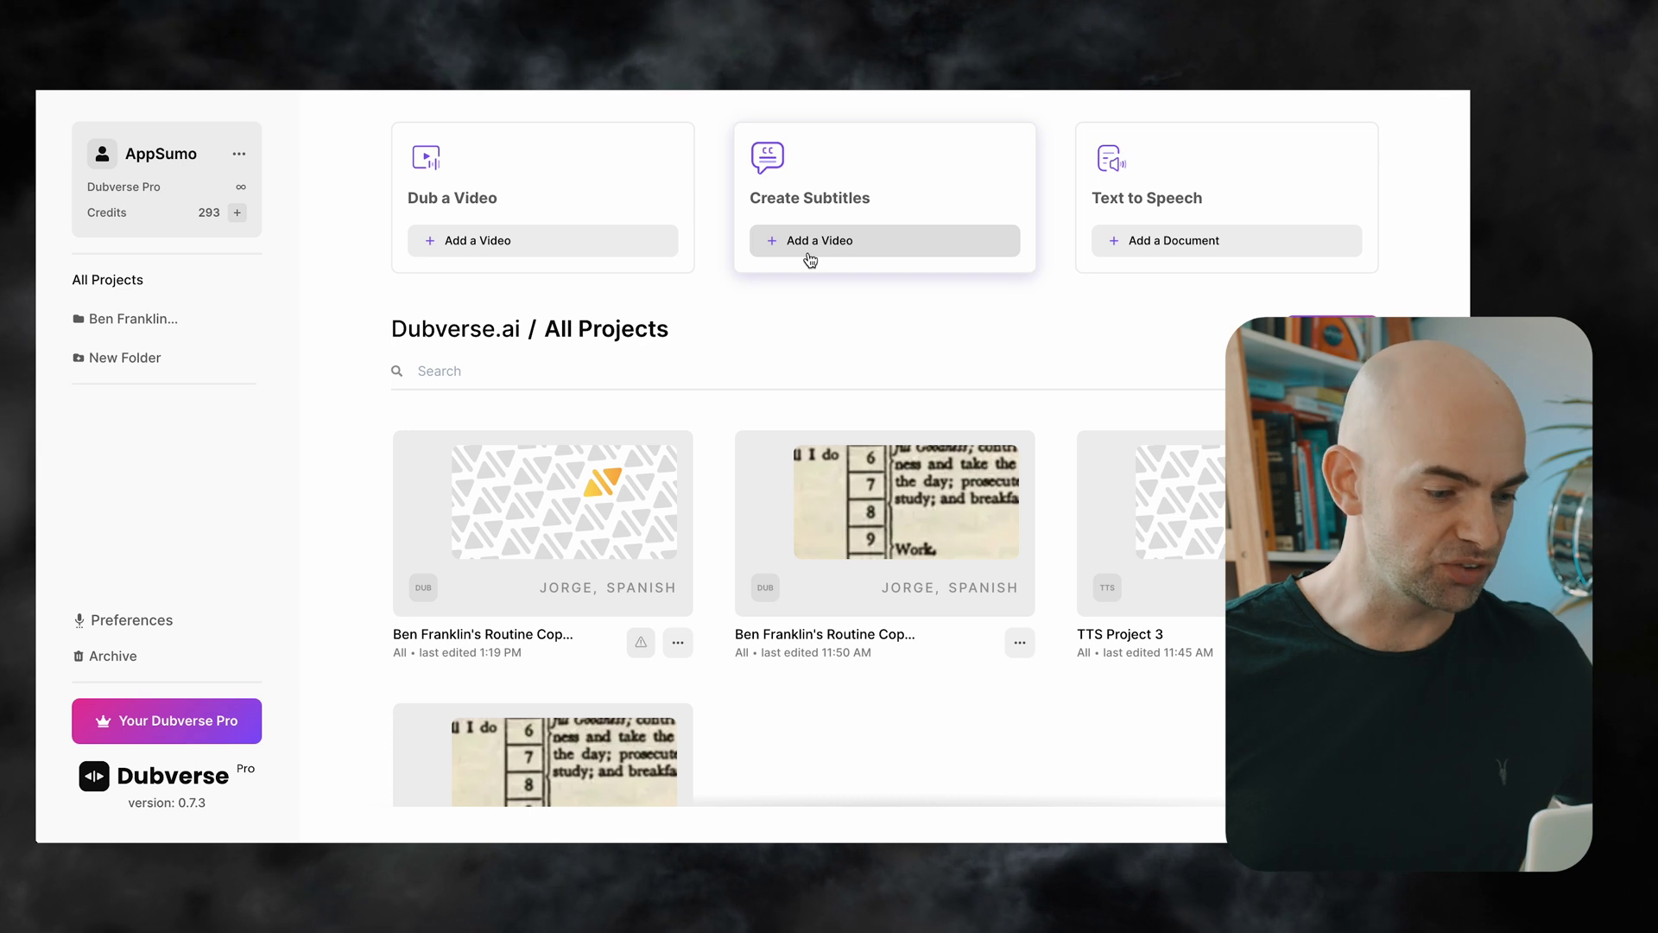
- Create a subtitle project from the recent Ben Franklin's Routine video in English and Portuguese
{"action": "left_click", "coordinate": [812, 245]}
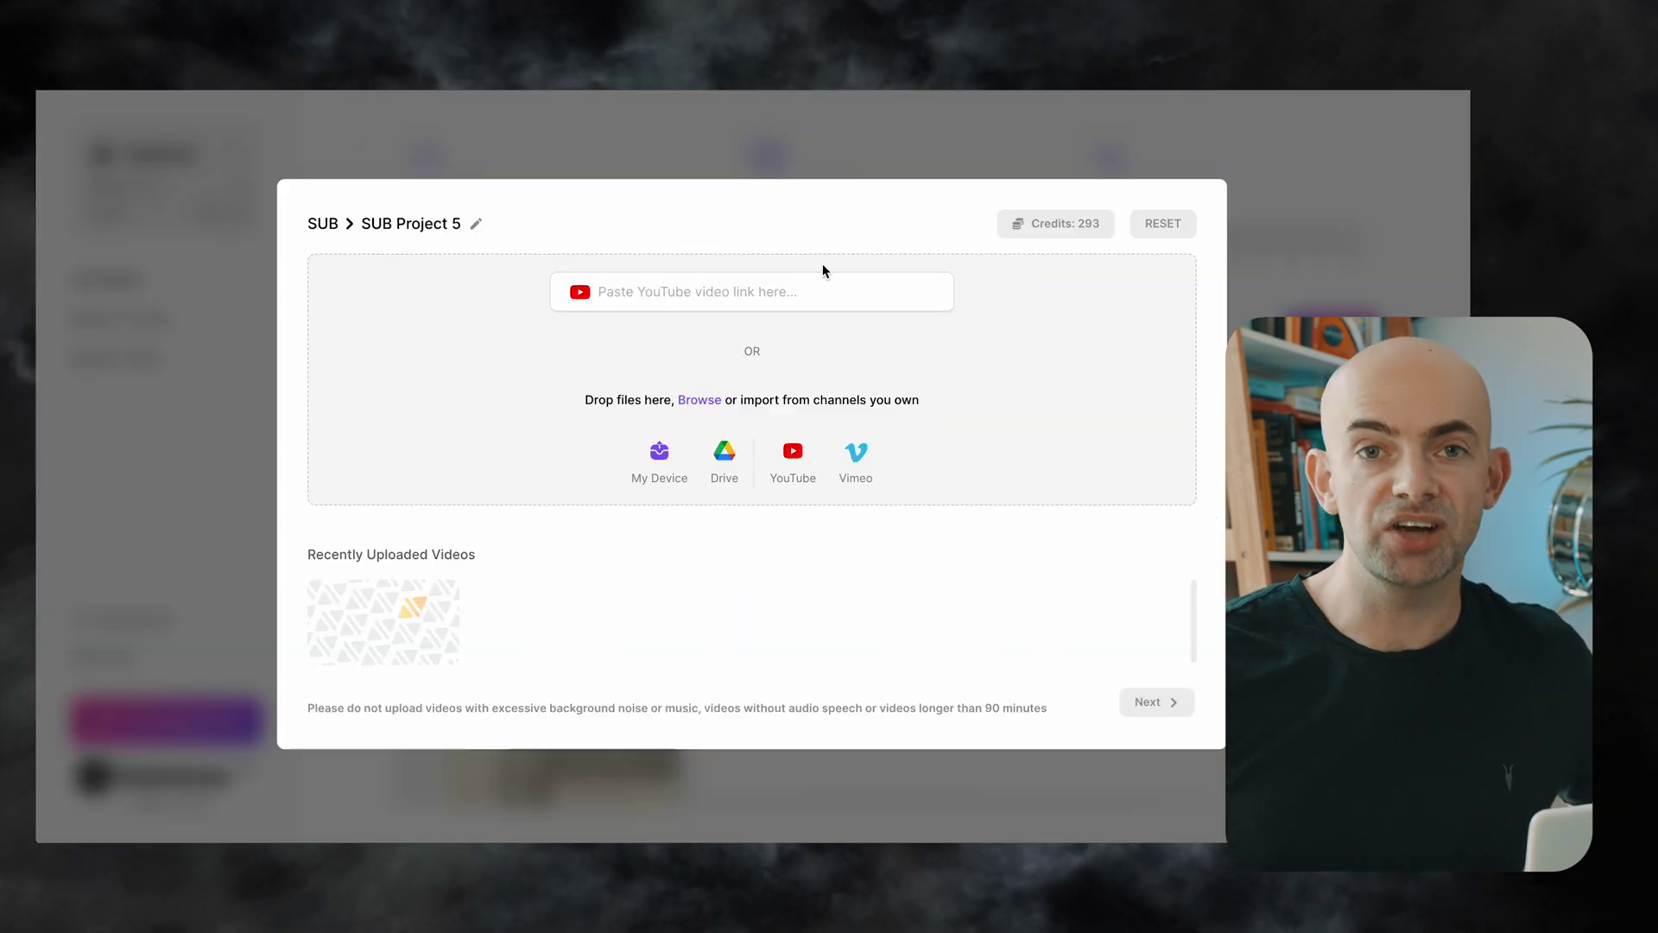
{"action": "left_click", "coordinate": [729, 294]}
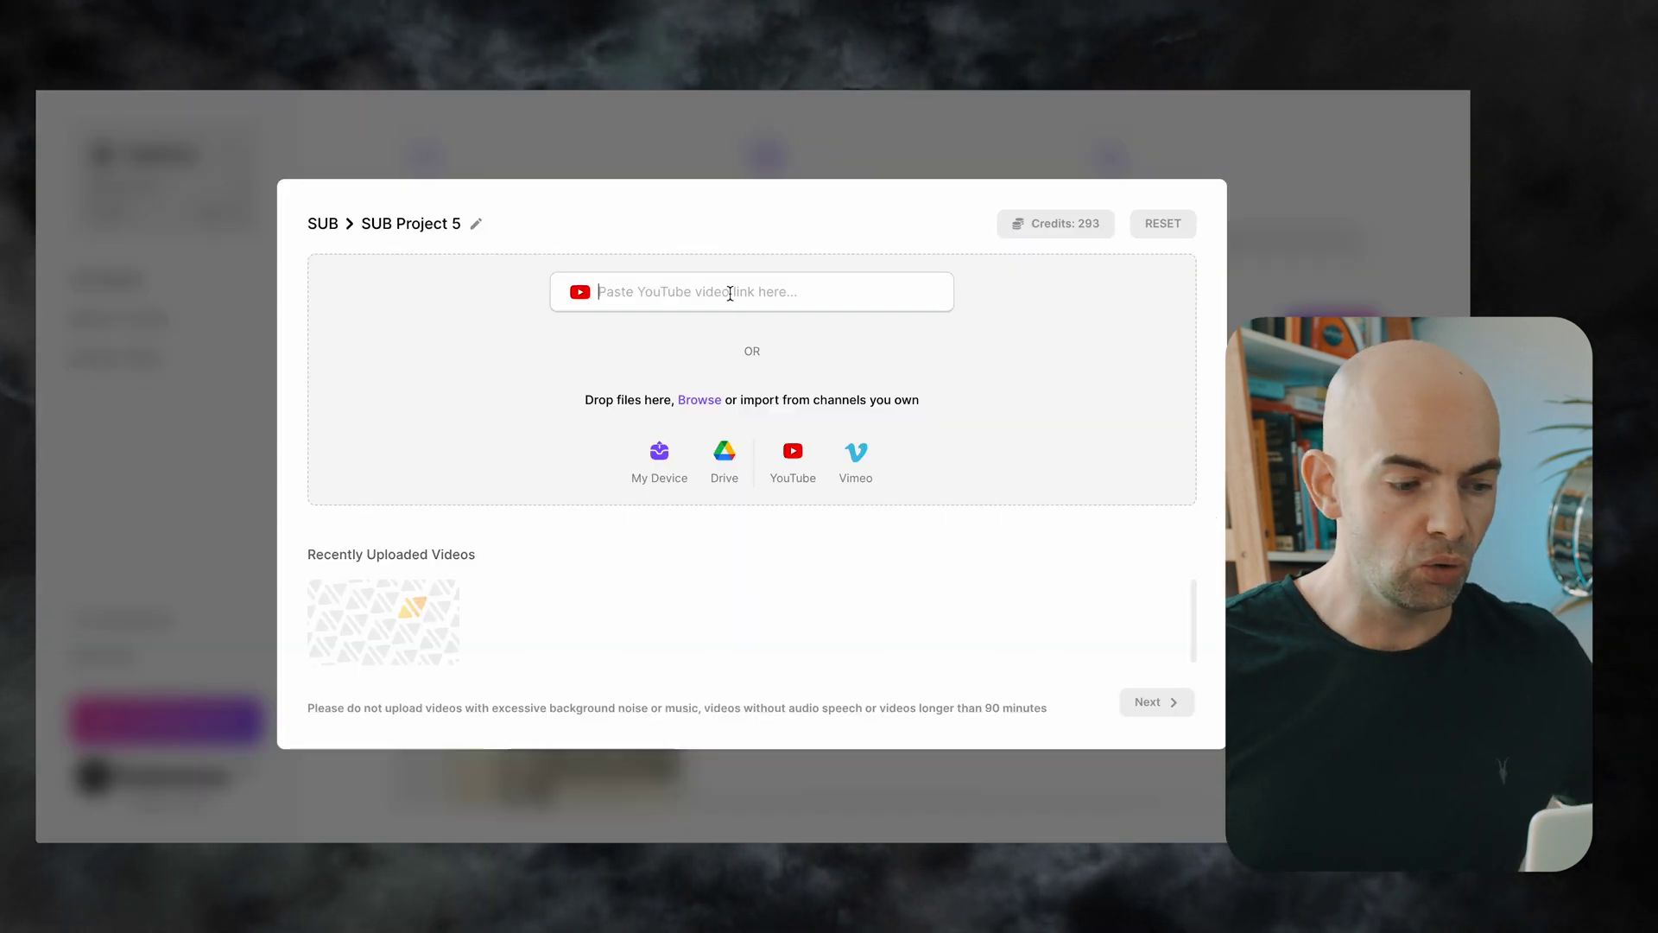
{"action": "left_click", "coordinate": [421, 616]}
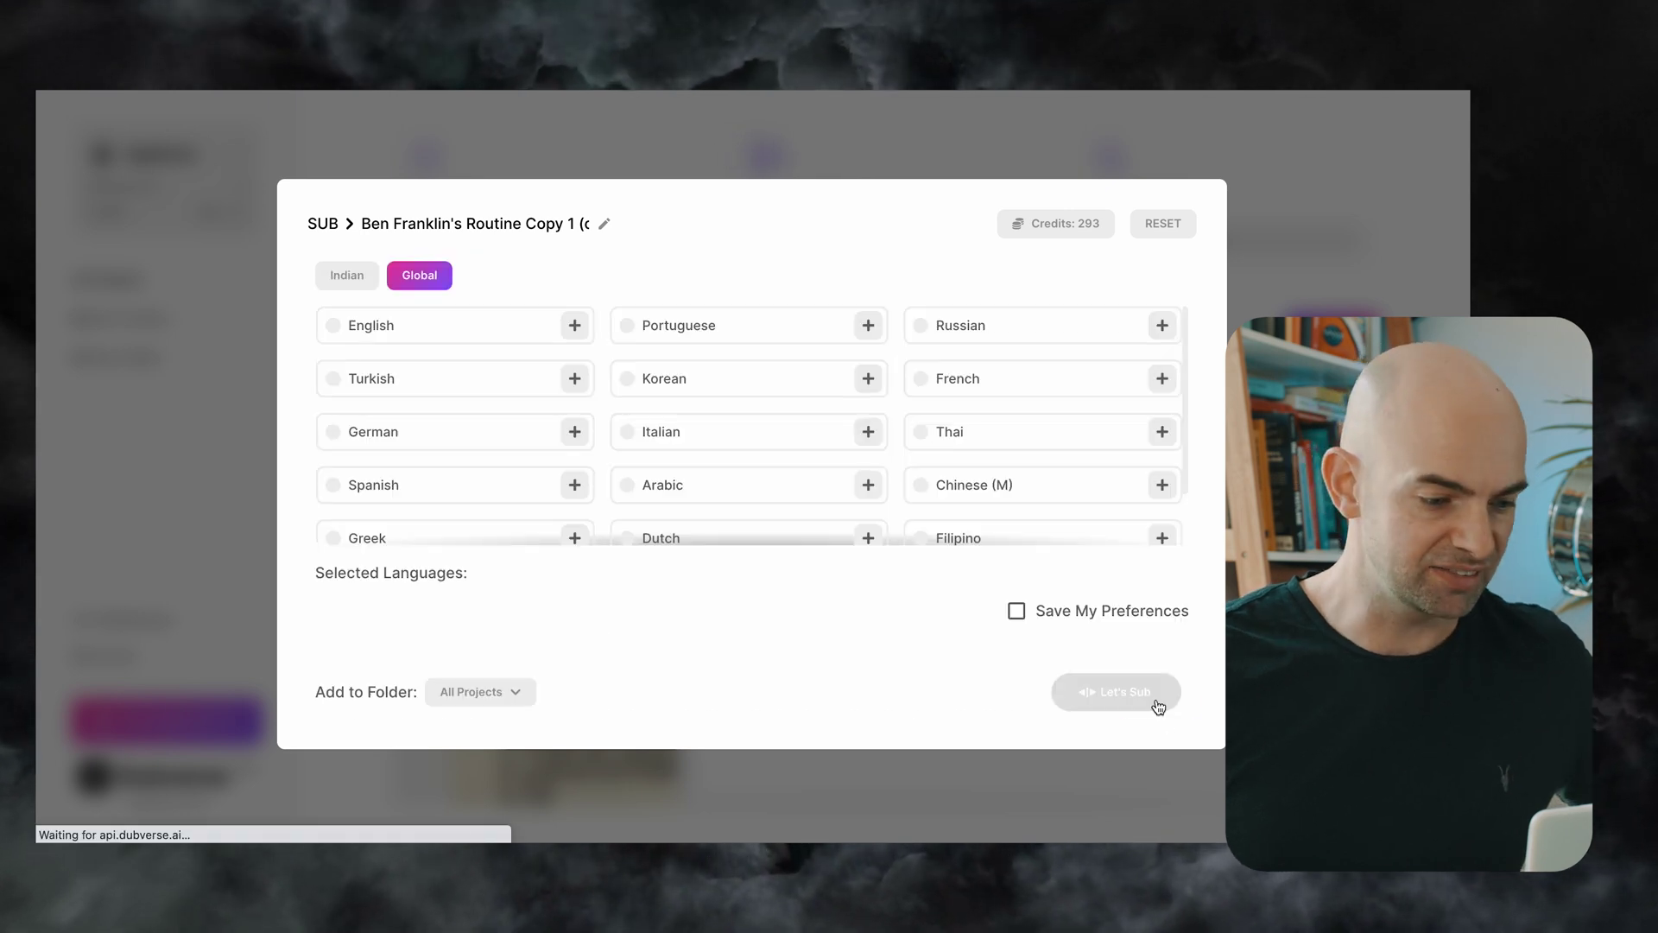
{"action": "left_click", "coordinate": [1154, 701]}
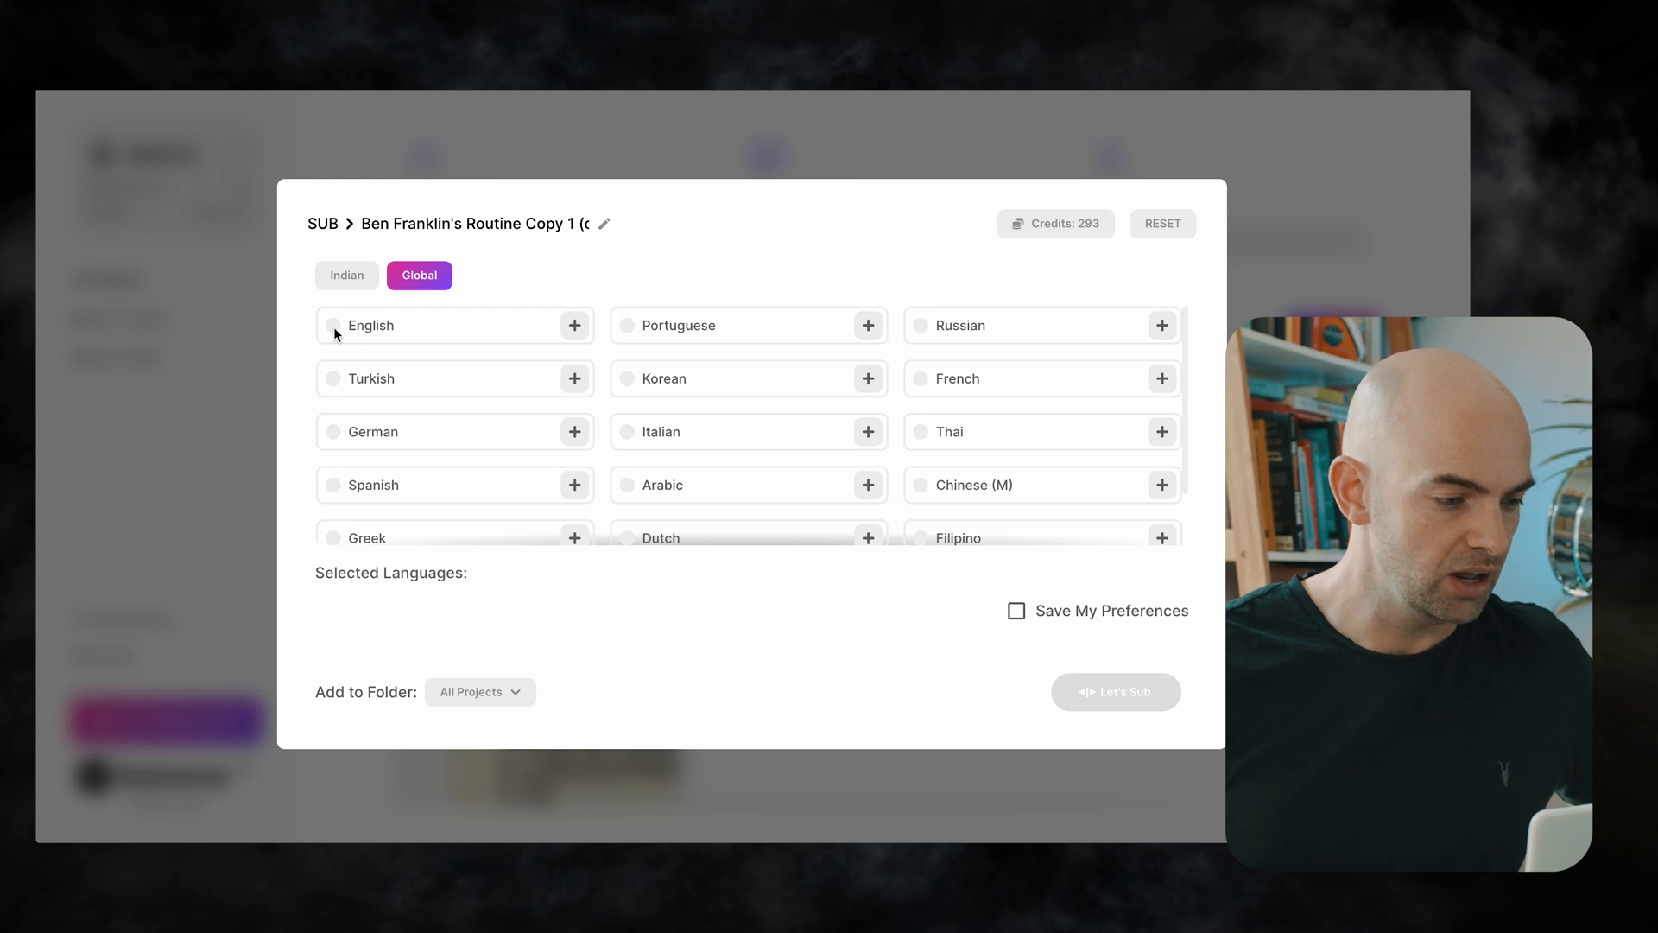
{"action": "left_click", "coordinate": [579, 335]}
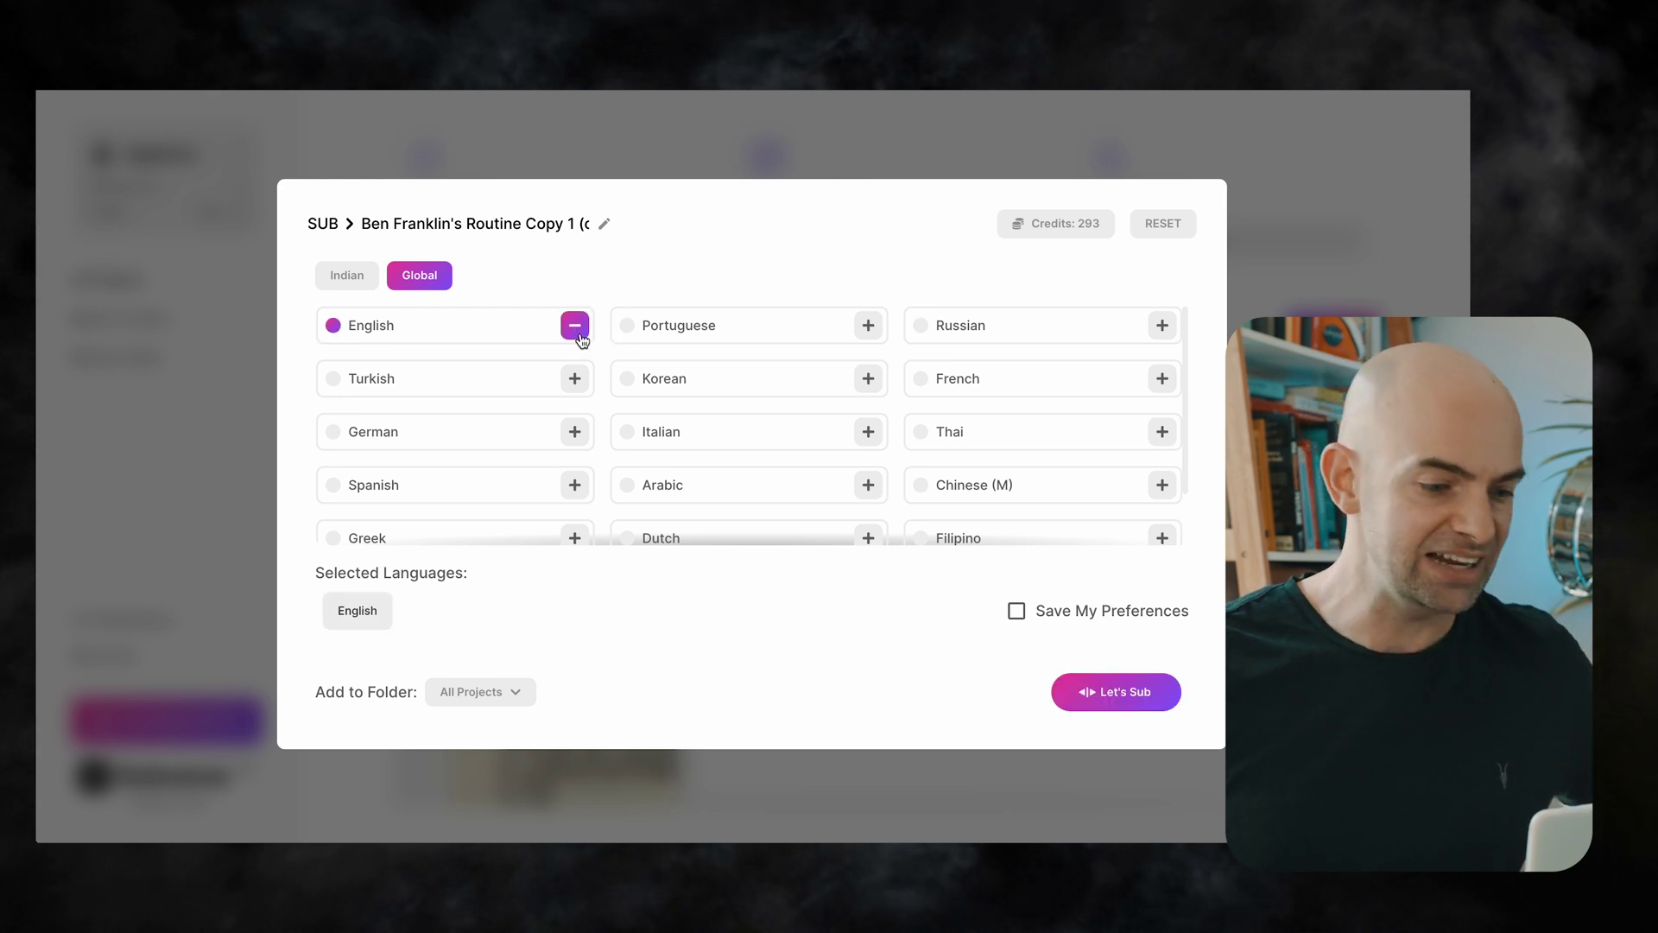
{"action": "left_click", "coordinate": [866, 327]}
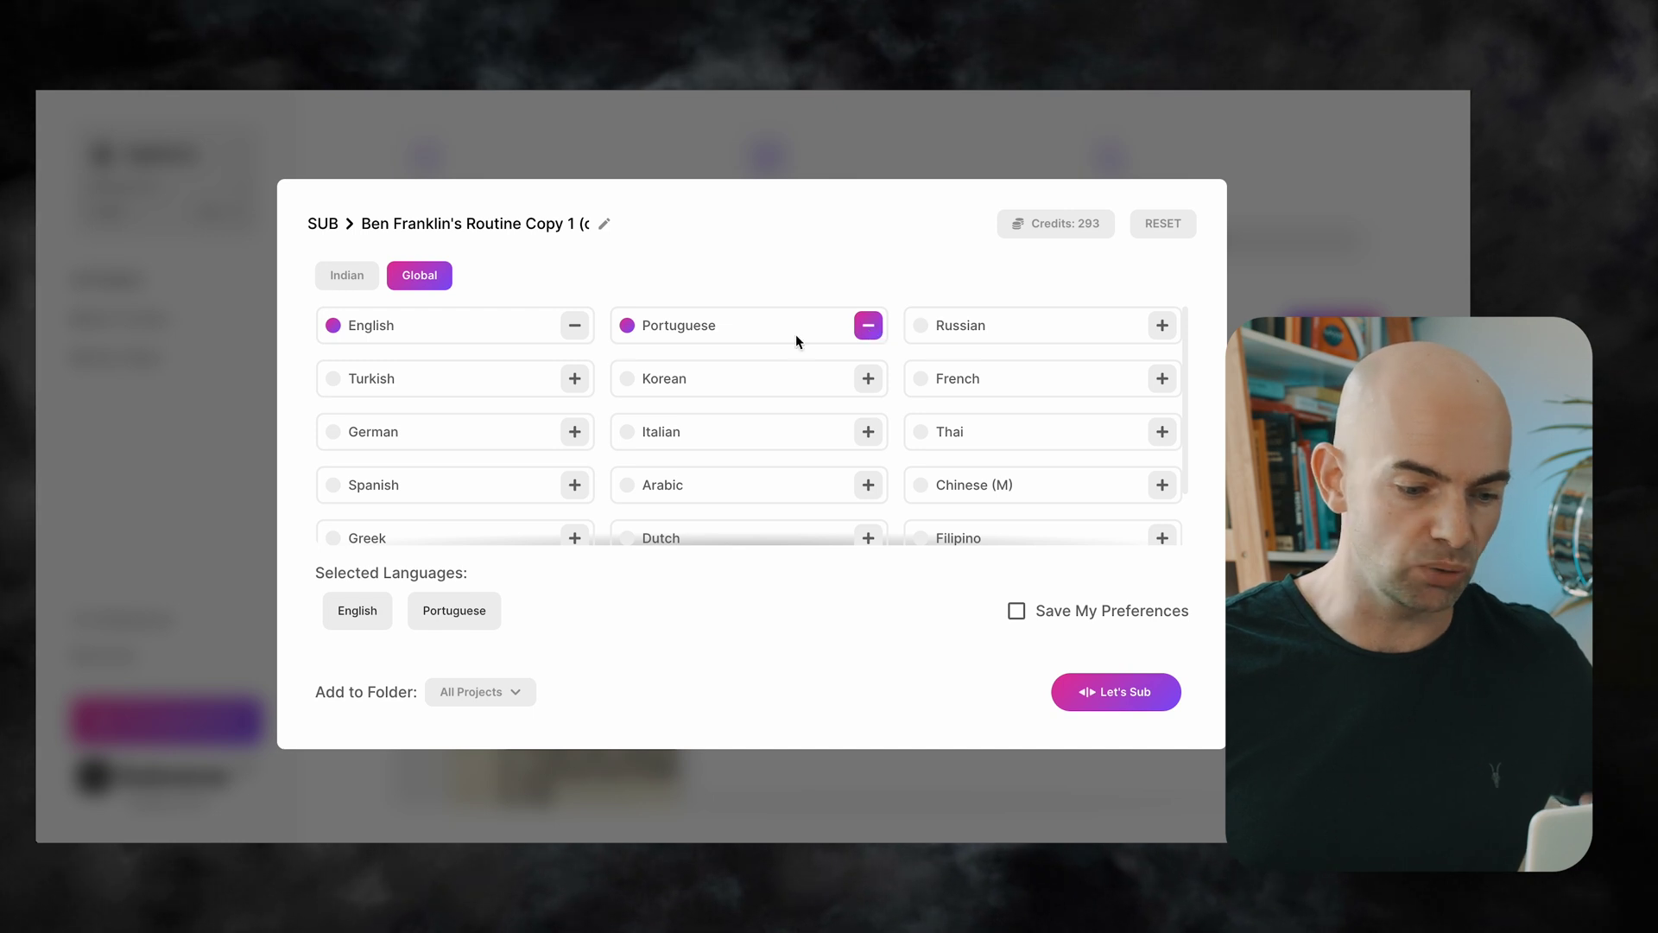
{"action": "left_click", "coordinate": [1127, 702]}
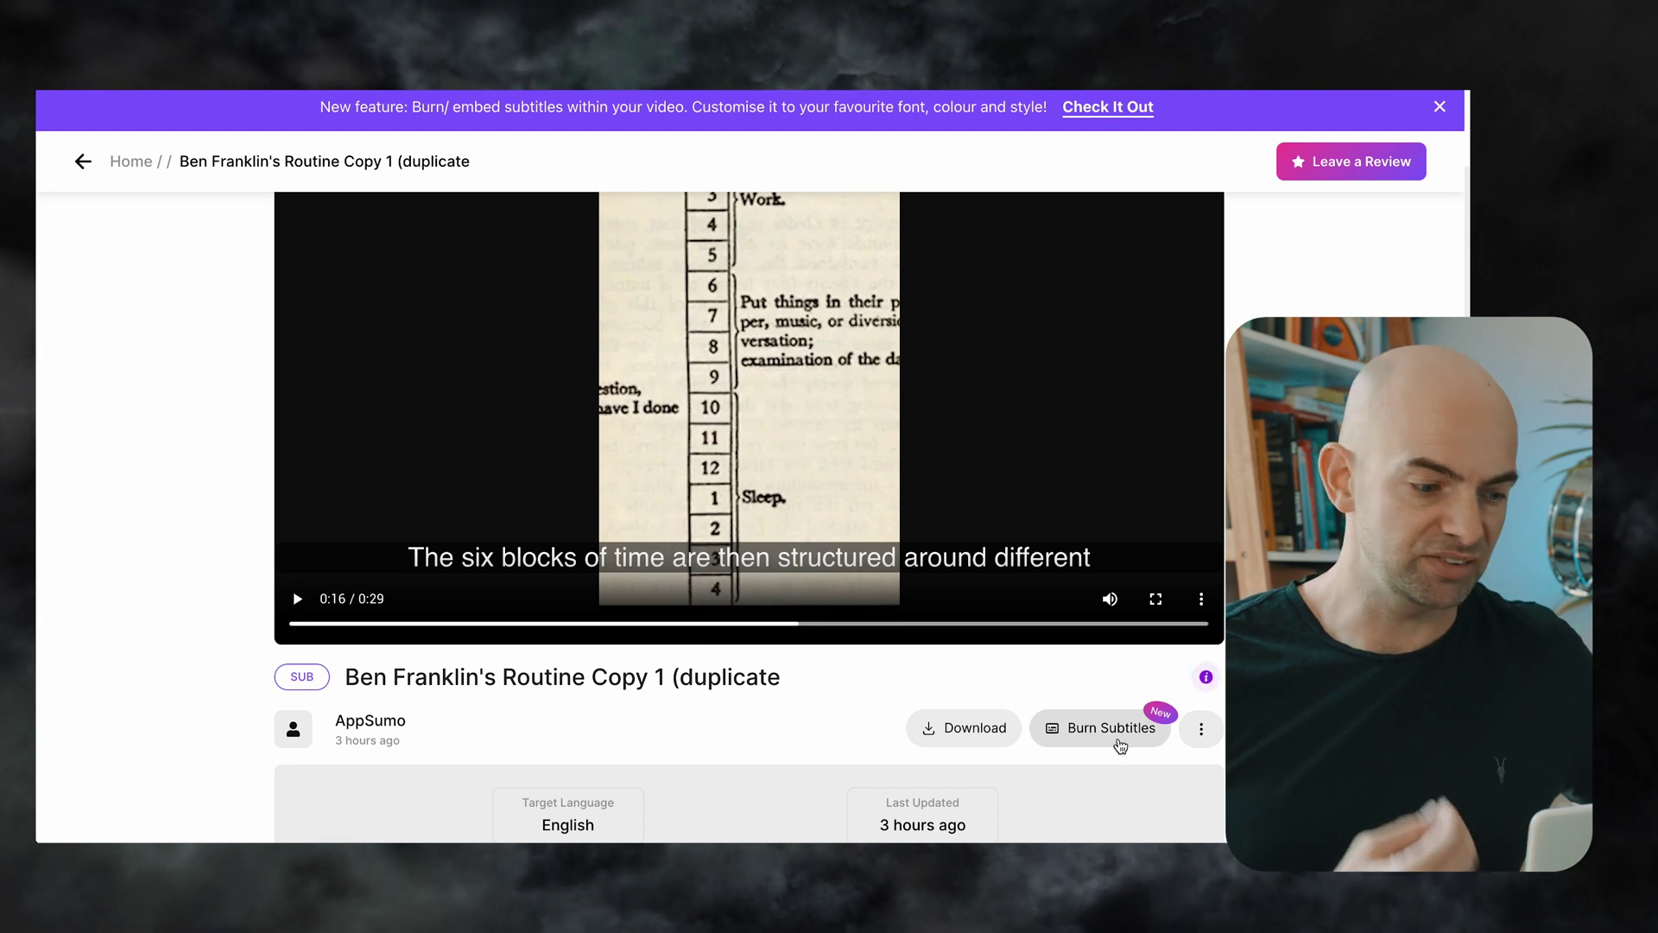
- Style the burned-in English subtitles with vertical offset 60 and a red background colour
{"action": "left_click", "coordinate": [1112, 735]}
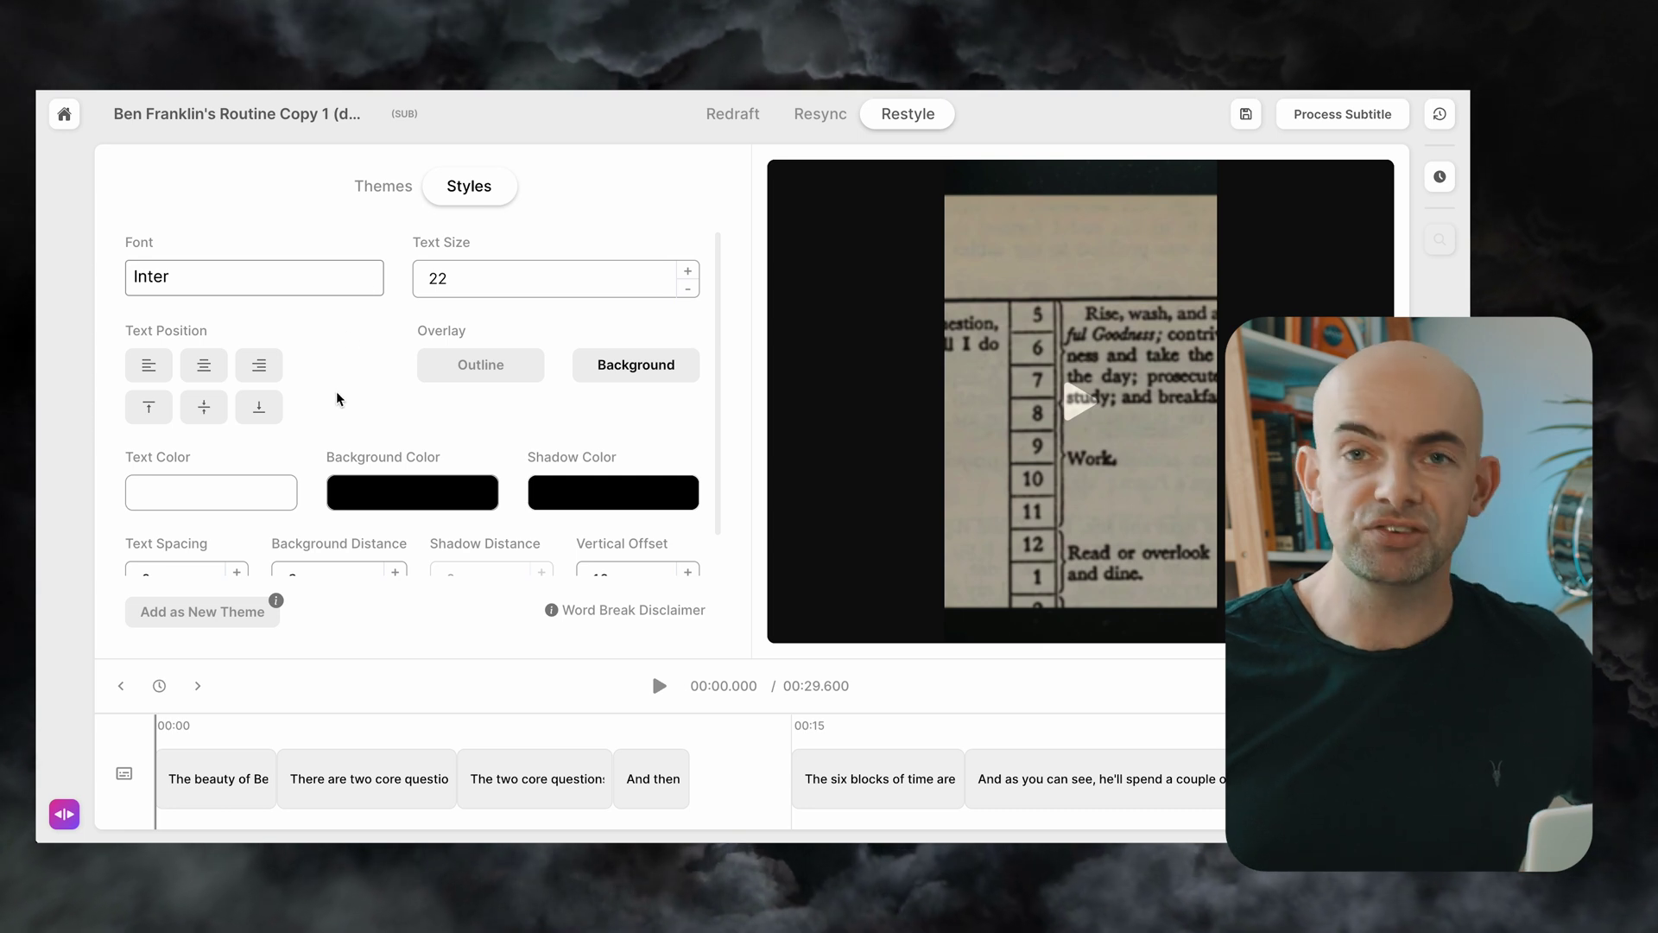
{"action": "scroll", "coordinate": [337, 397], "scroll_direction": "down", "scroll_amount": 1}
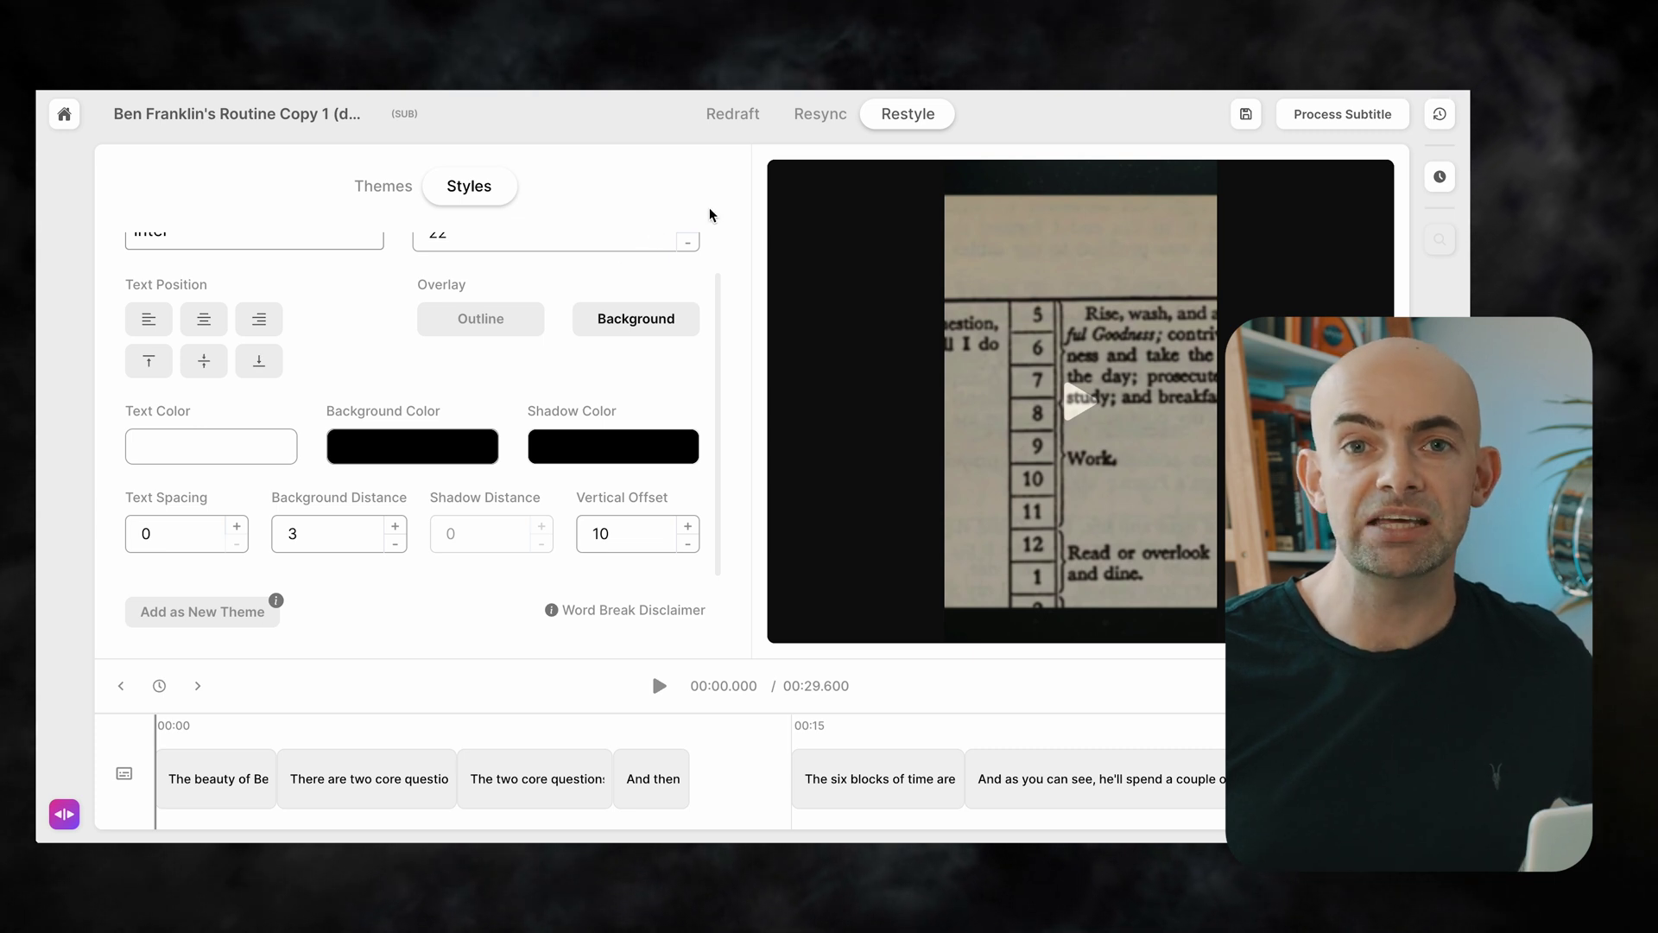
{"action": "left_click", "coordinate": [396, 195]}
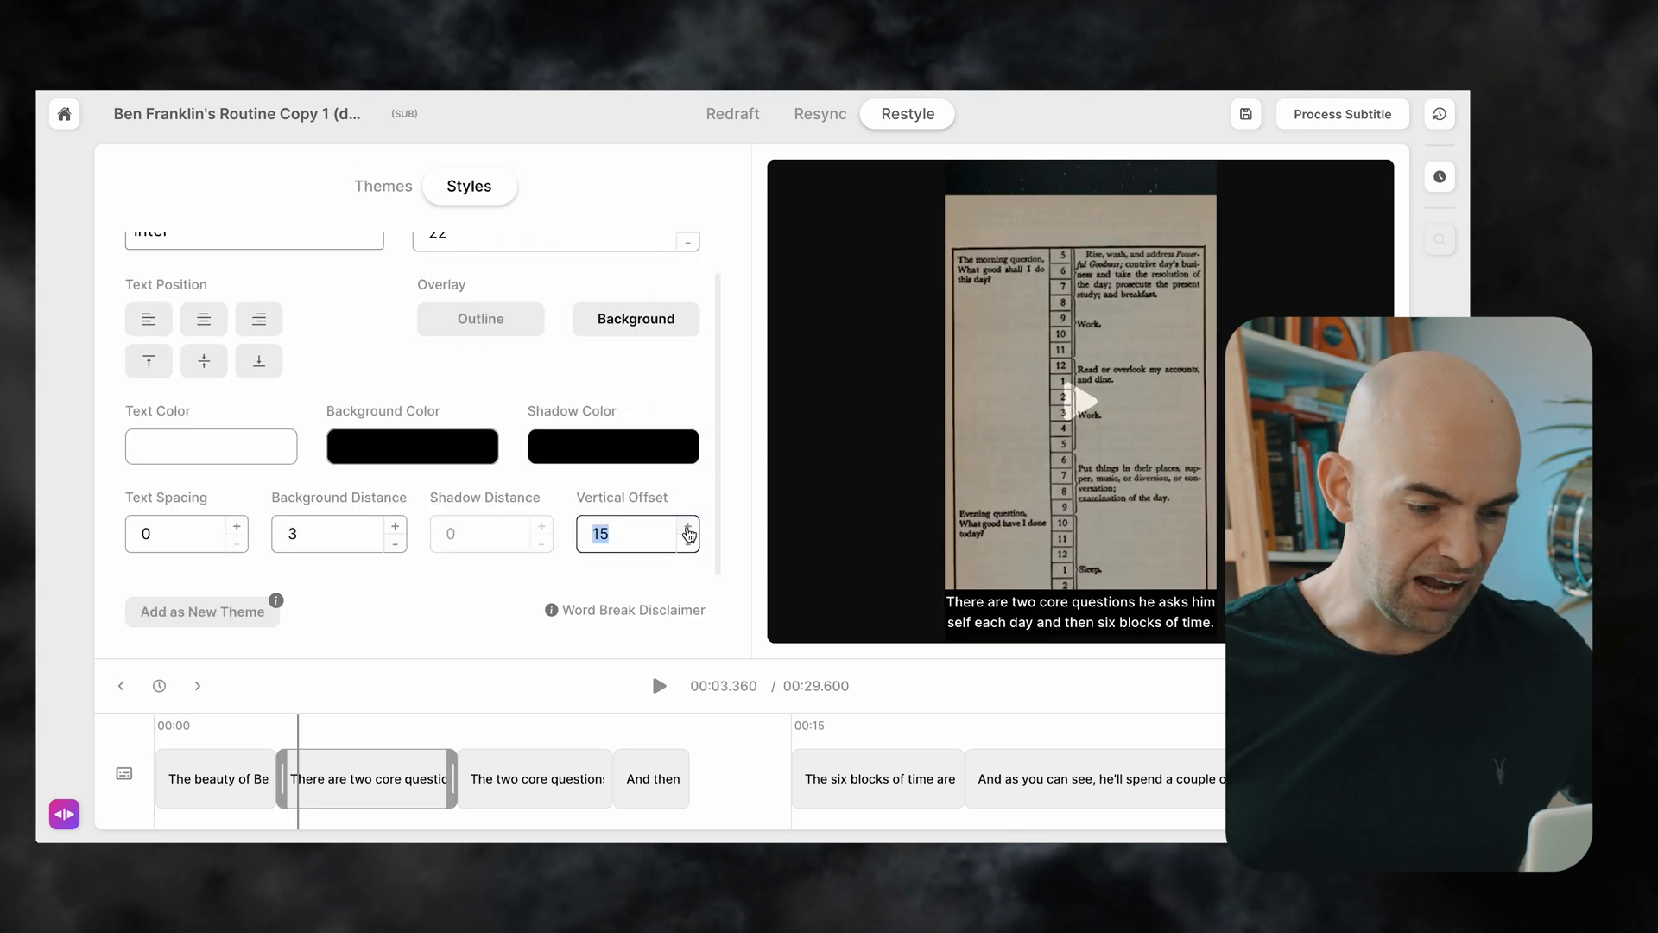
{"action": "left_click_drag", "start_coordinate": [688, 527], "coordinate": [691, 545]}
{"action": "left_click", "coordinate": [648, 533]}
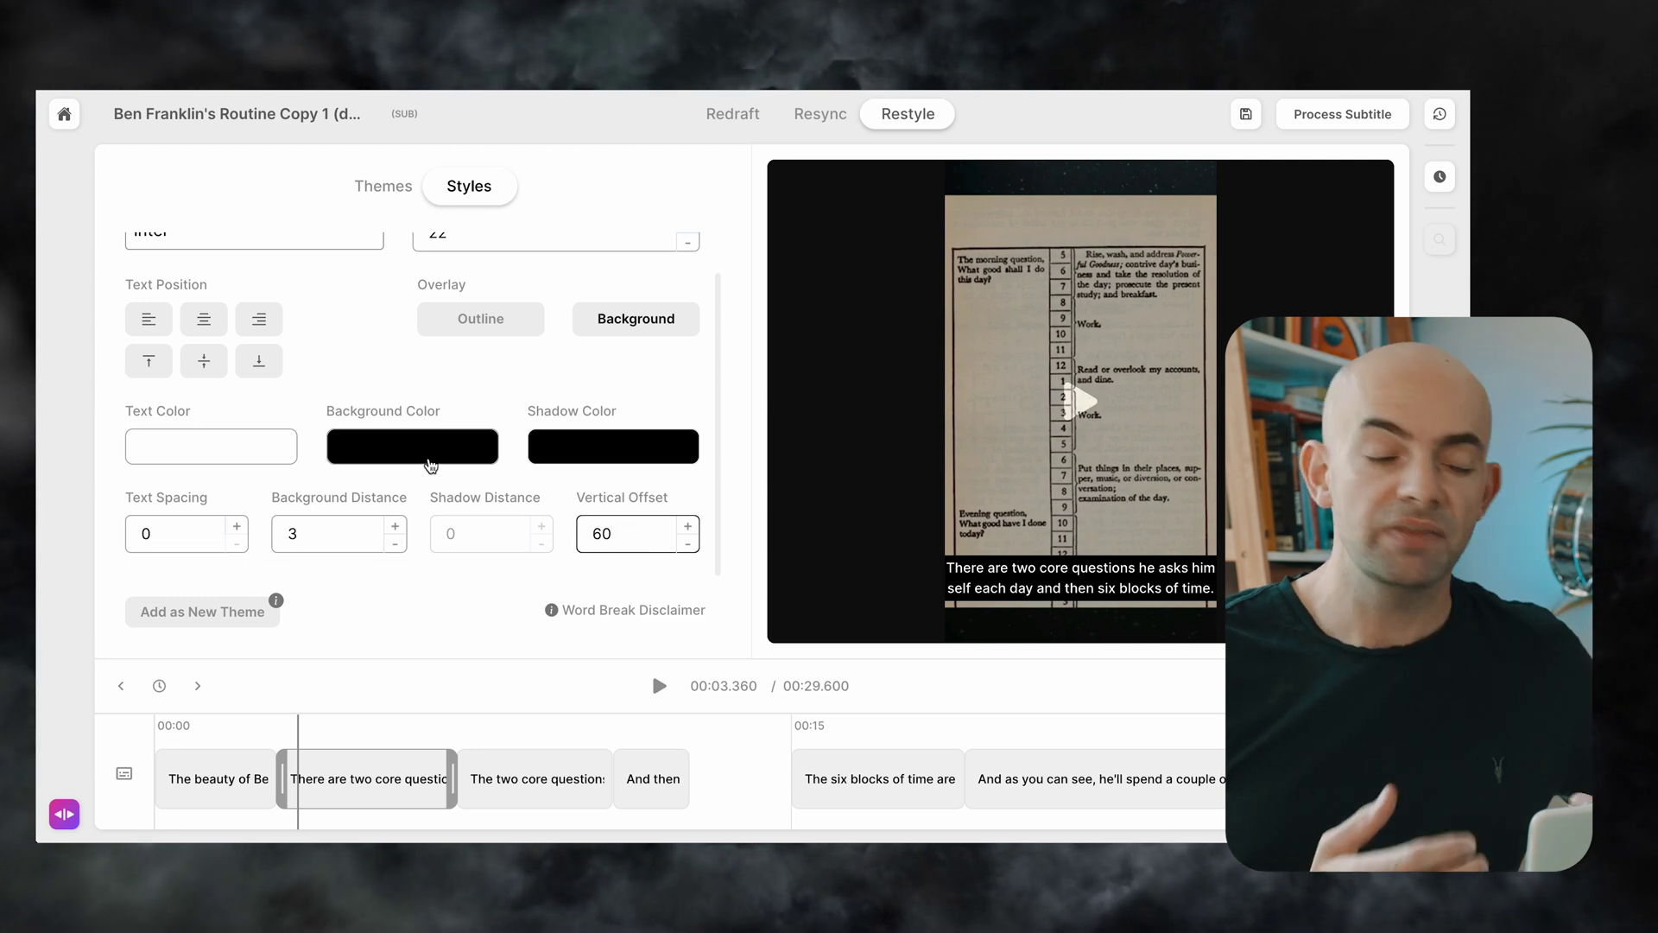
{"action": "left_click", "coordinate": [432, 456]}
{"action": "left_click", "coordinate": [502, 491]}
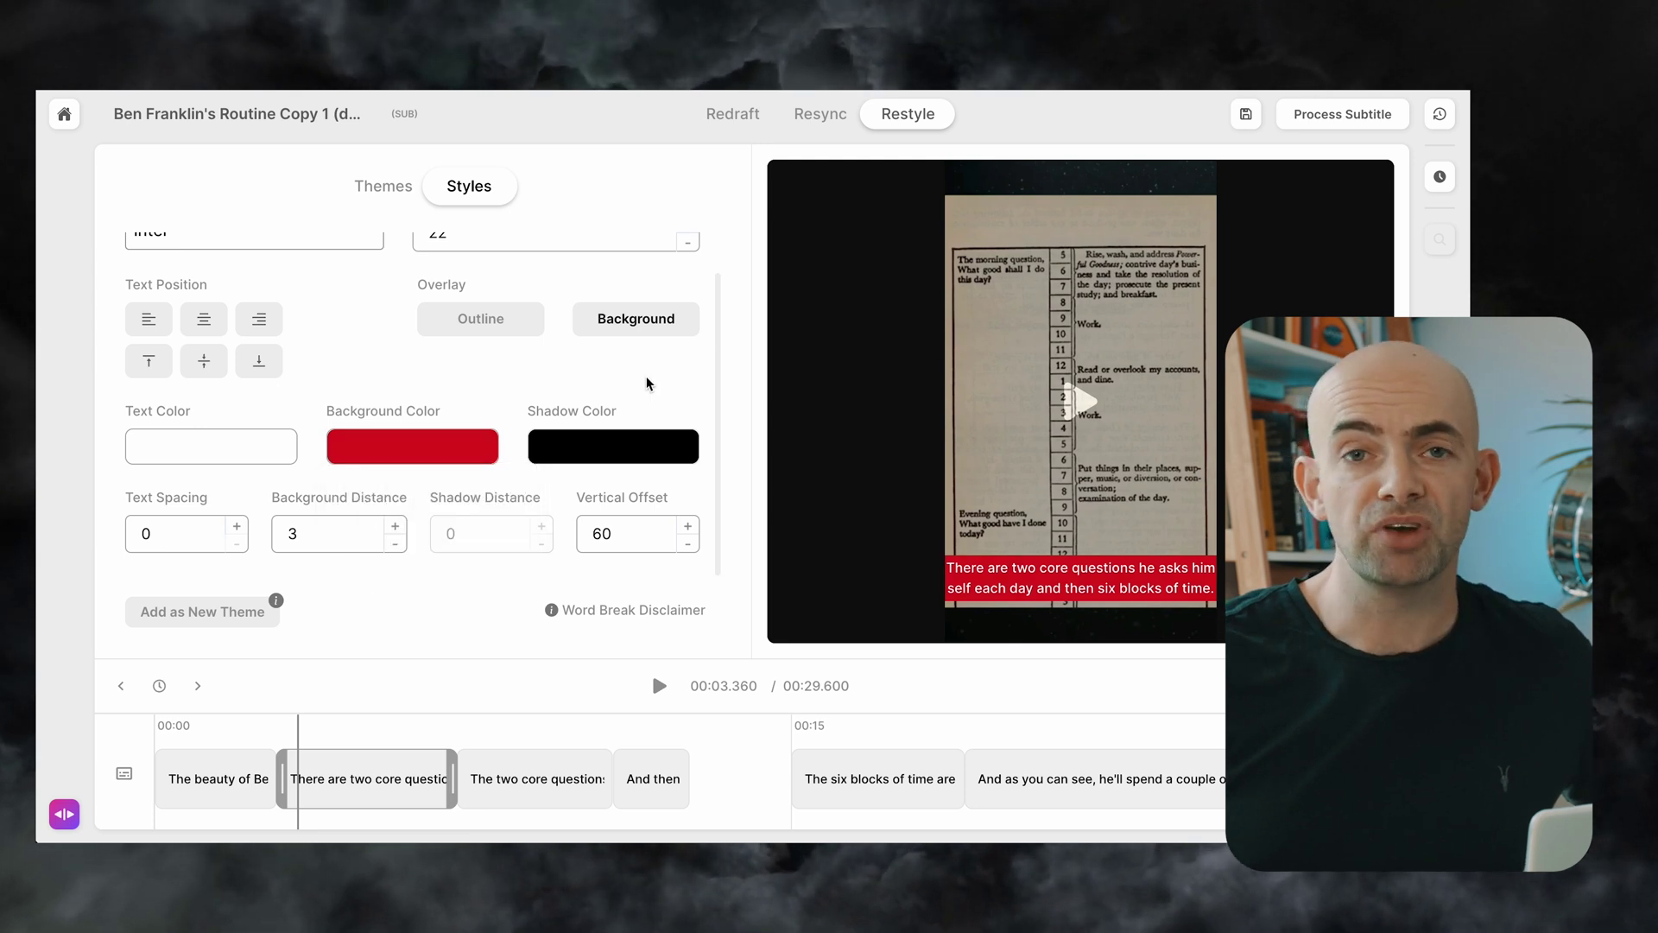
{"action": "left_click", "coordinate": [820, 113]}
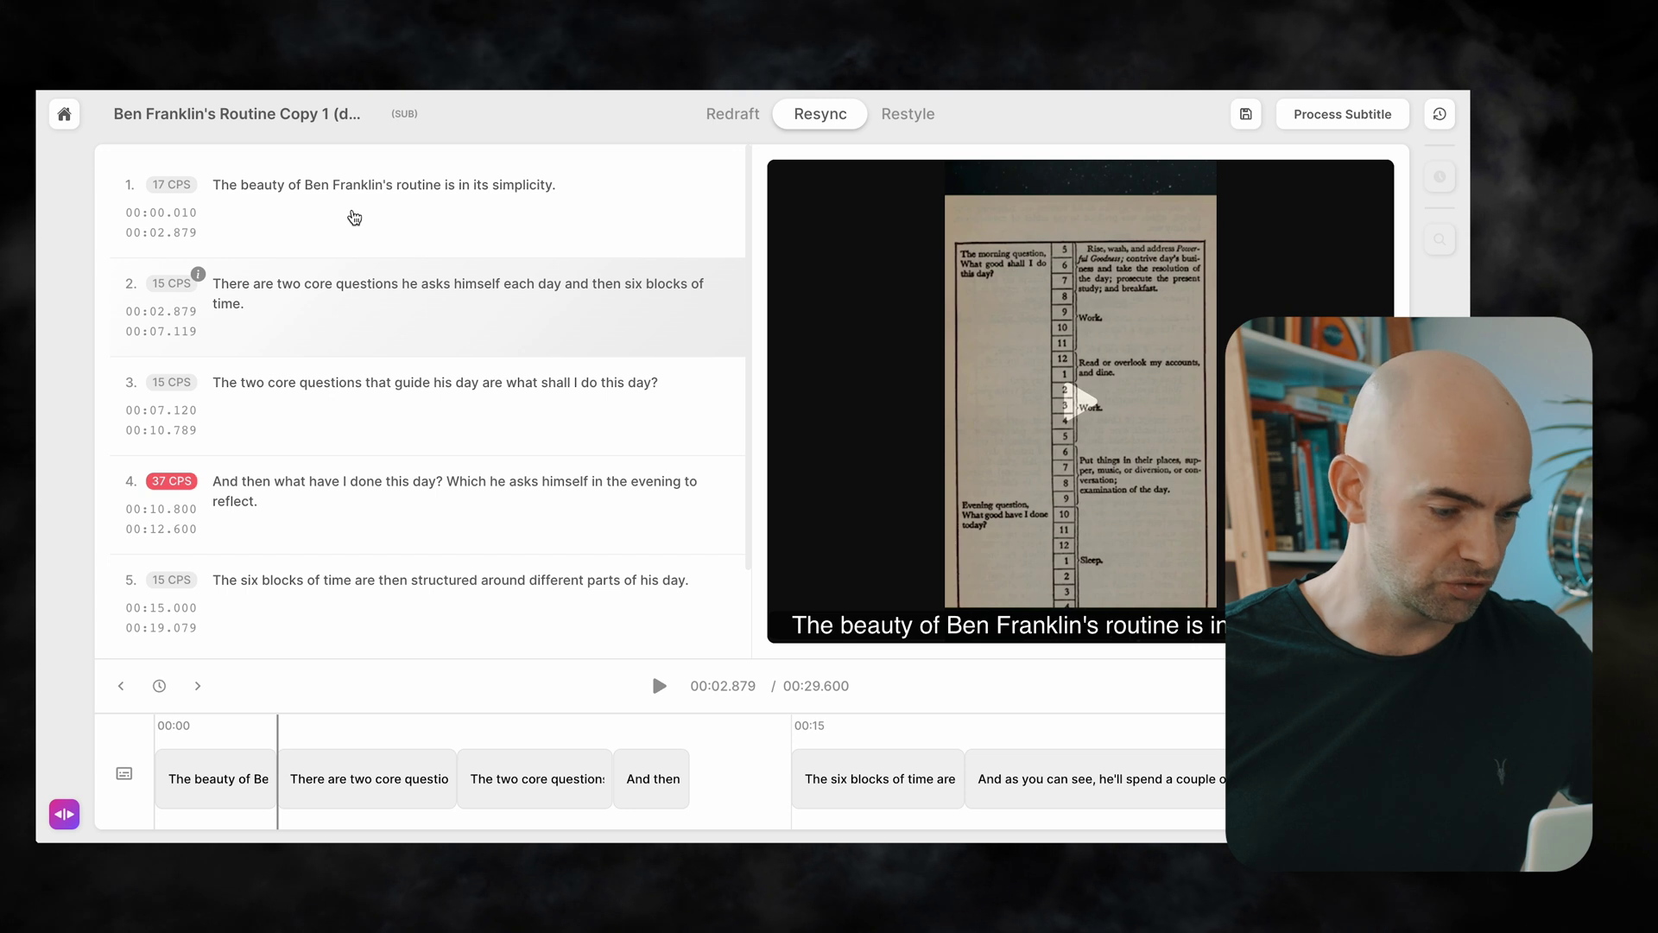
- Play subtitle clip 2 and check row 4's reading speed of 37 CPS
{"action": "left_click", "coordinate": [395, 739]}
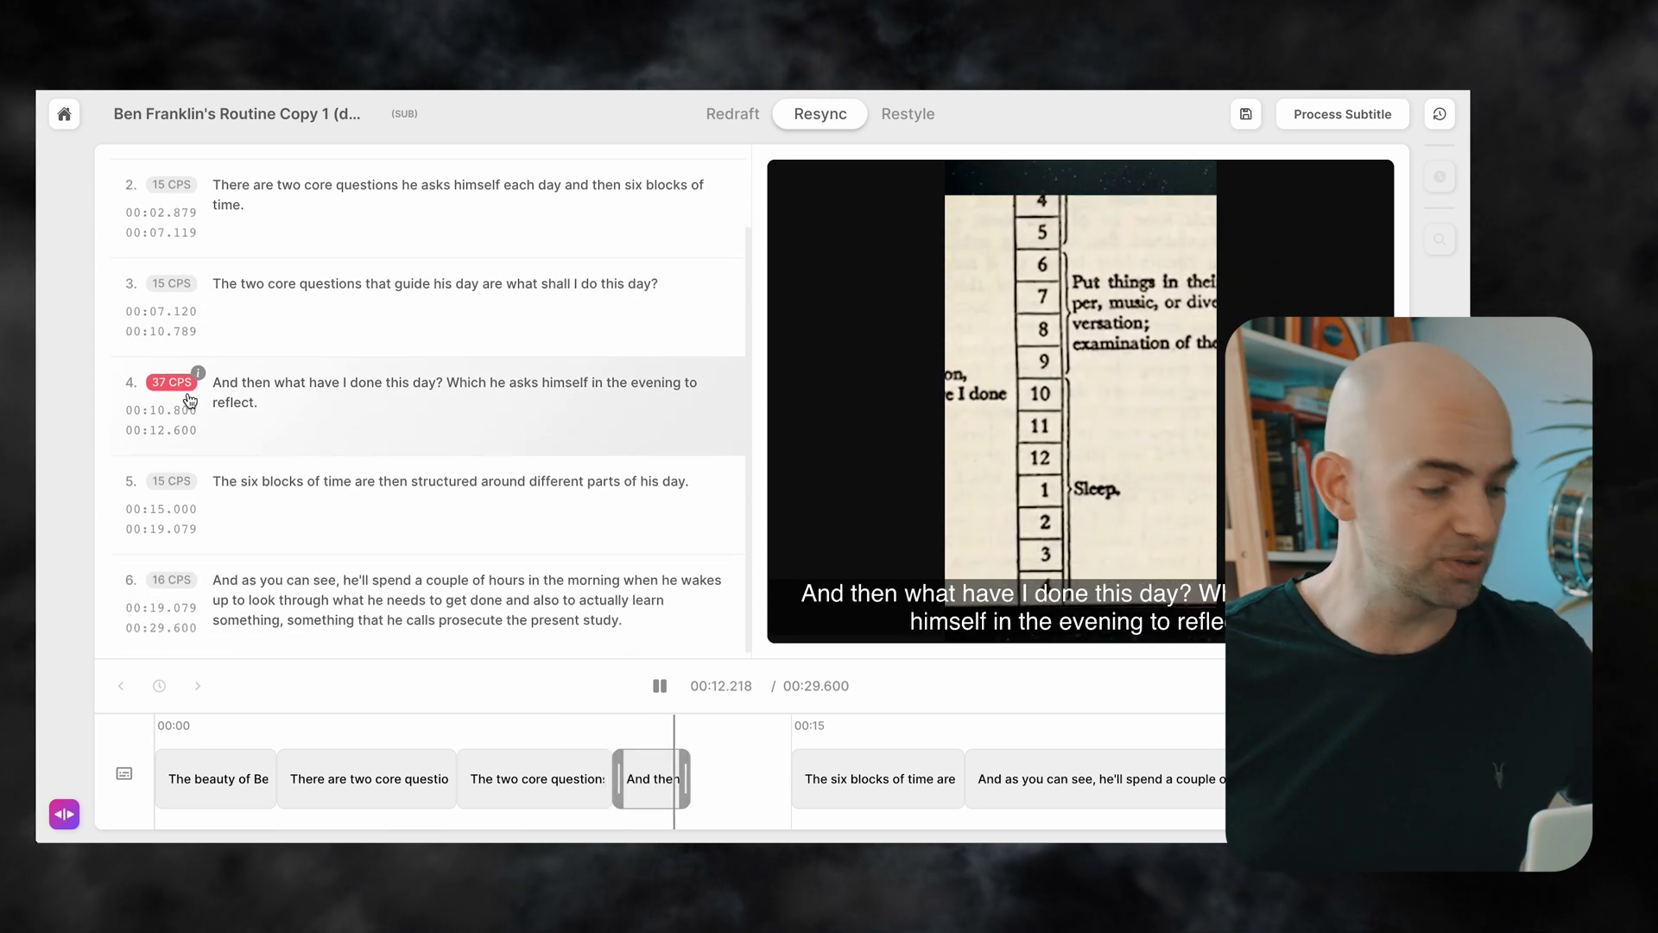
{"action": "mouse_move", "coordinate": [198, 374]}
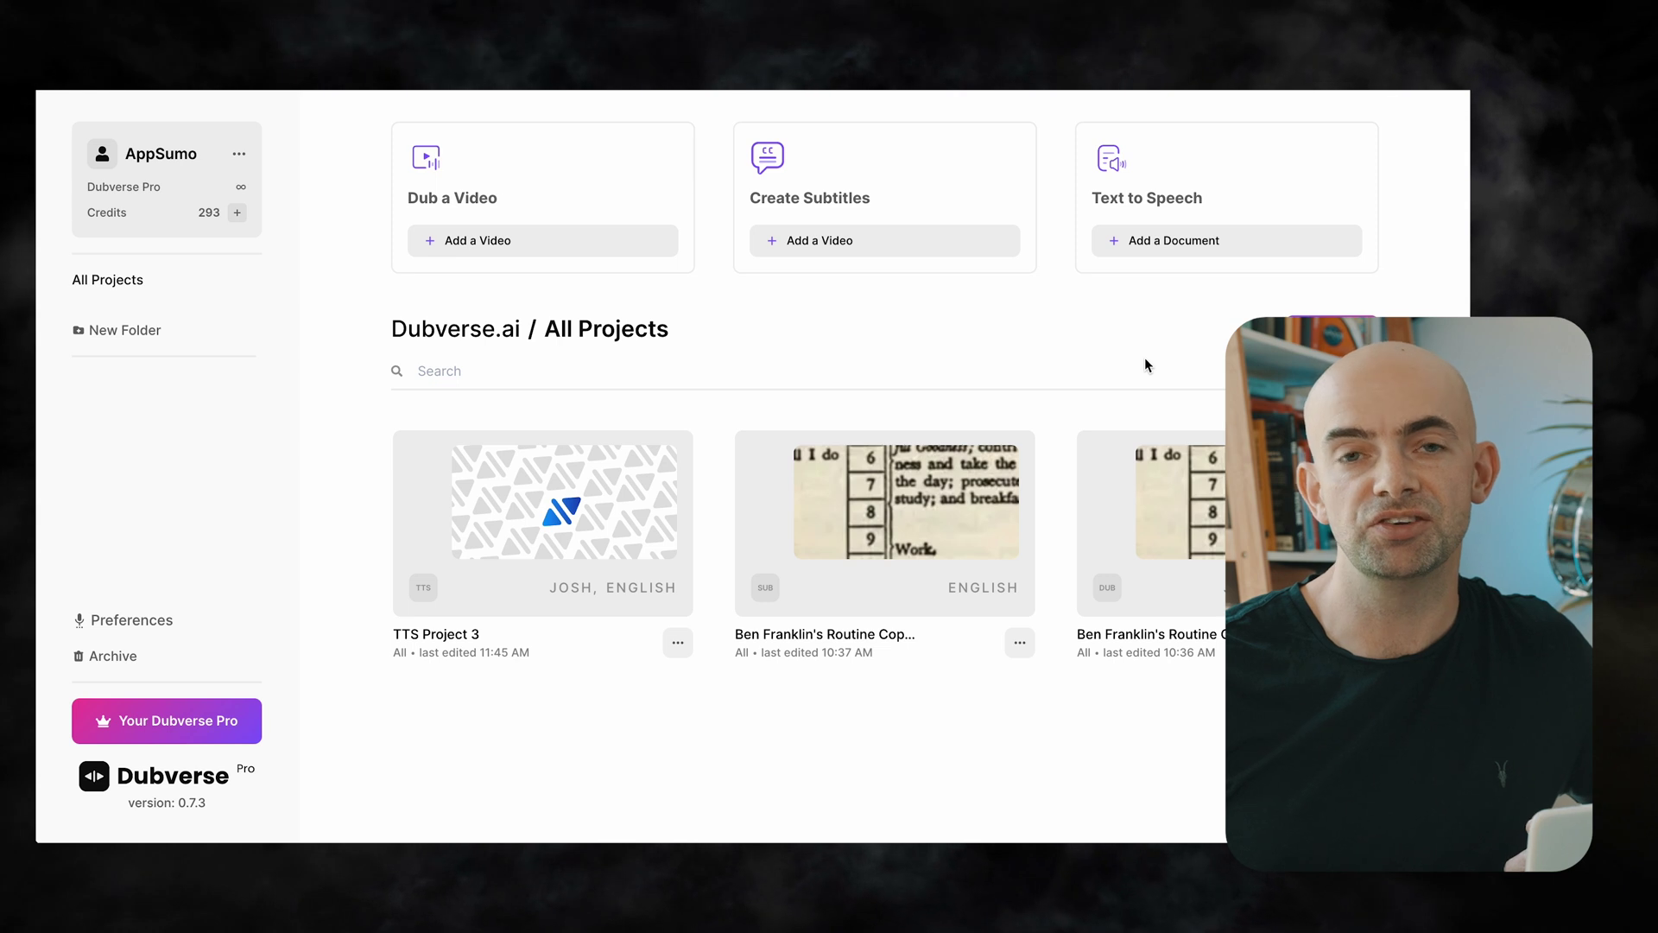
- Add a new document under Text to Speech to create TTS Project 4
{"action": "left_click", "coordinate": [1150, 248]}
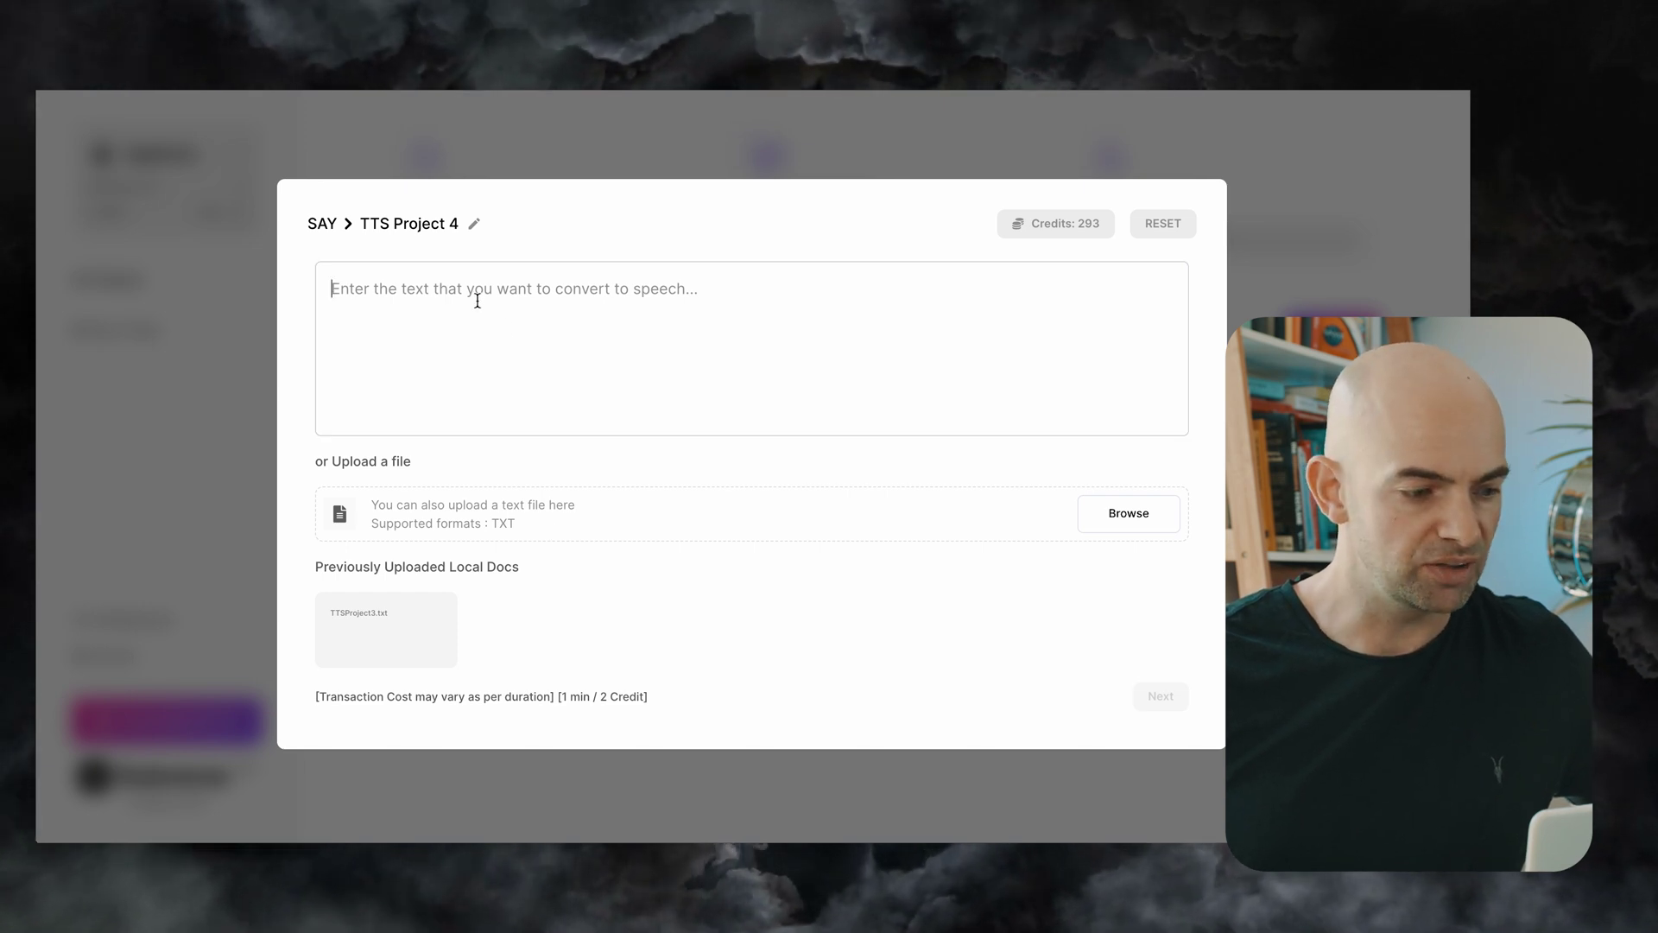
- Paste the immortal jellyfish paragraph, pick Josh's English voice, and start generating the speech
{"action": "type", "text": "The Immortal Jellyfish: Turritopsis dohrnii, often referred to as the \"immortal jellyfish,\" has a remarkable capability that sets it apart from other creatures. This small, transparent animal found in the world's oceans has the ability to revert its cells back to their earliest form and grow anew. In other words, it can essentially turn back its biological clock! Whenever it is exposed to stress or physical harm, or even after it reproduces, it can transform all of its existing cells into a younger state. This means that this jellyfish could potentially live forever, barring disease or being eaten."}
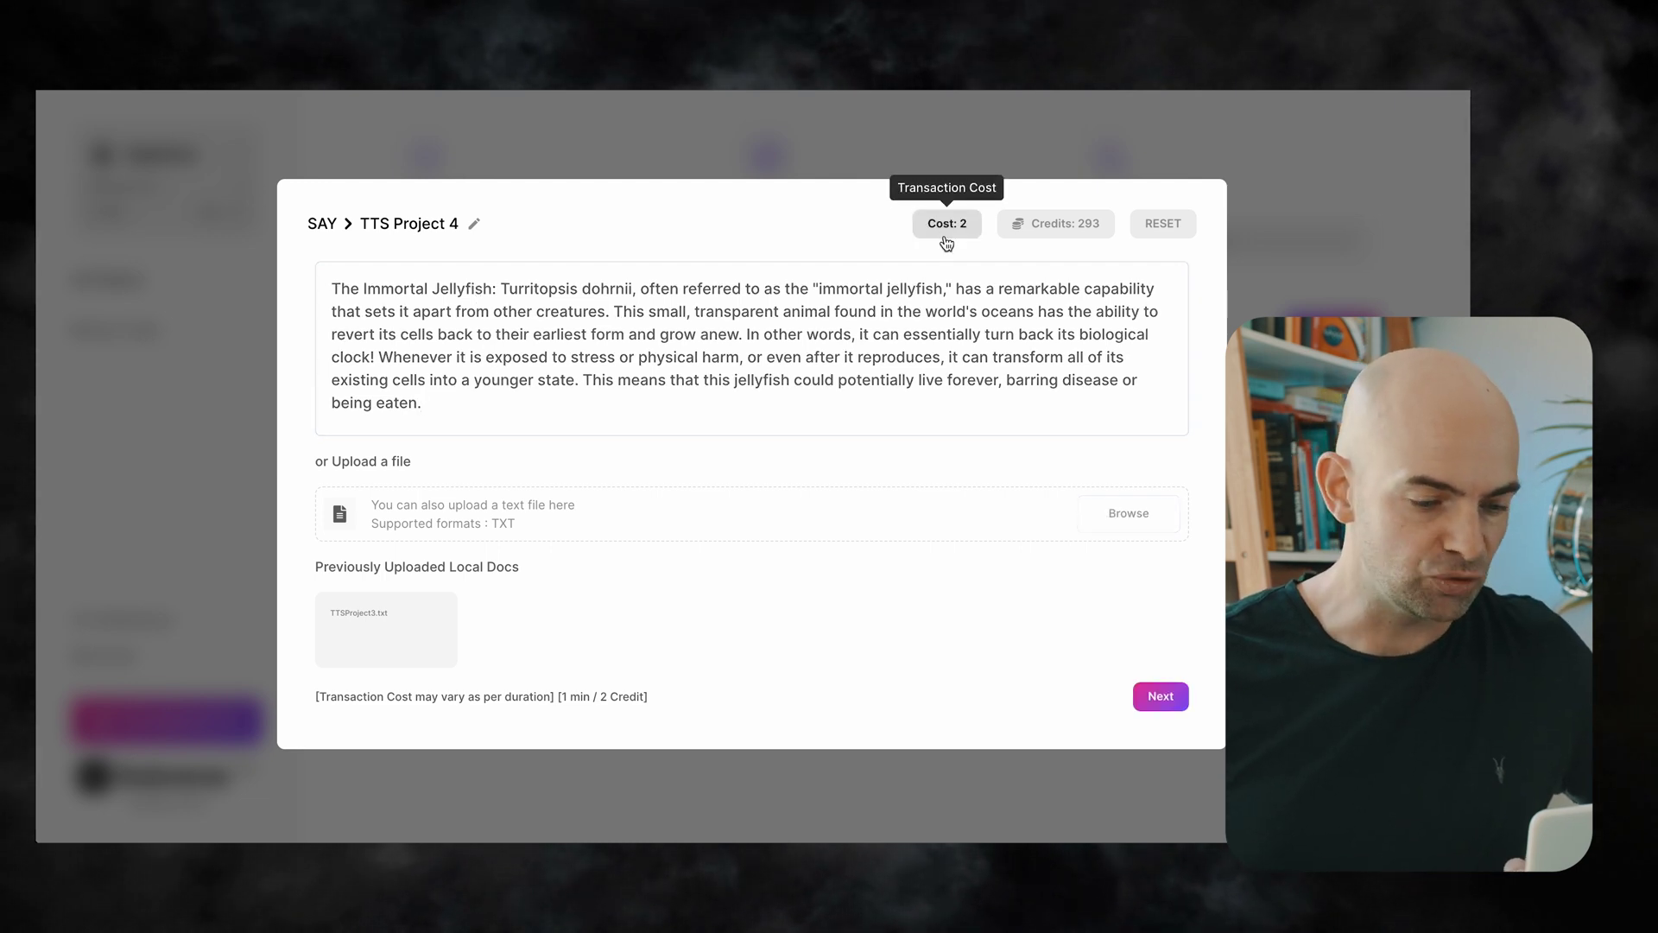
{"action": "left_click", "coordinate": [1157, 694]}
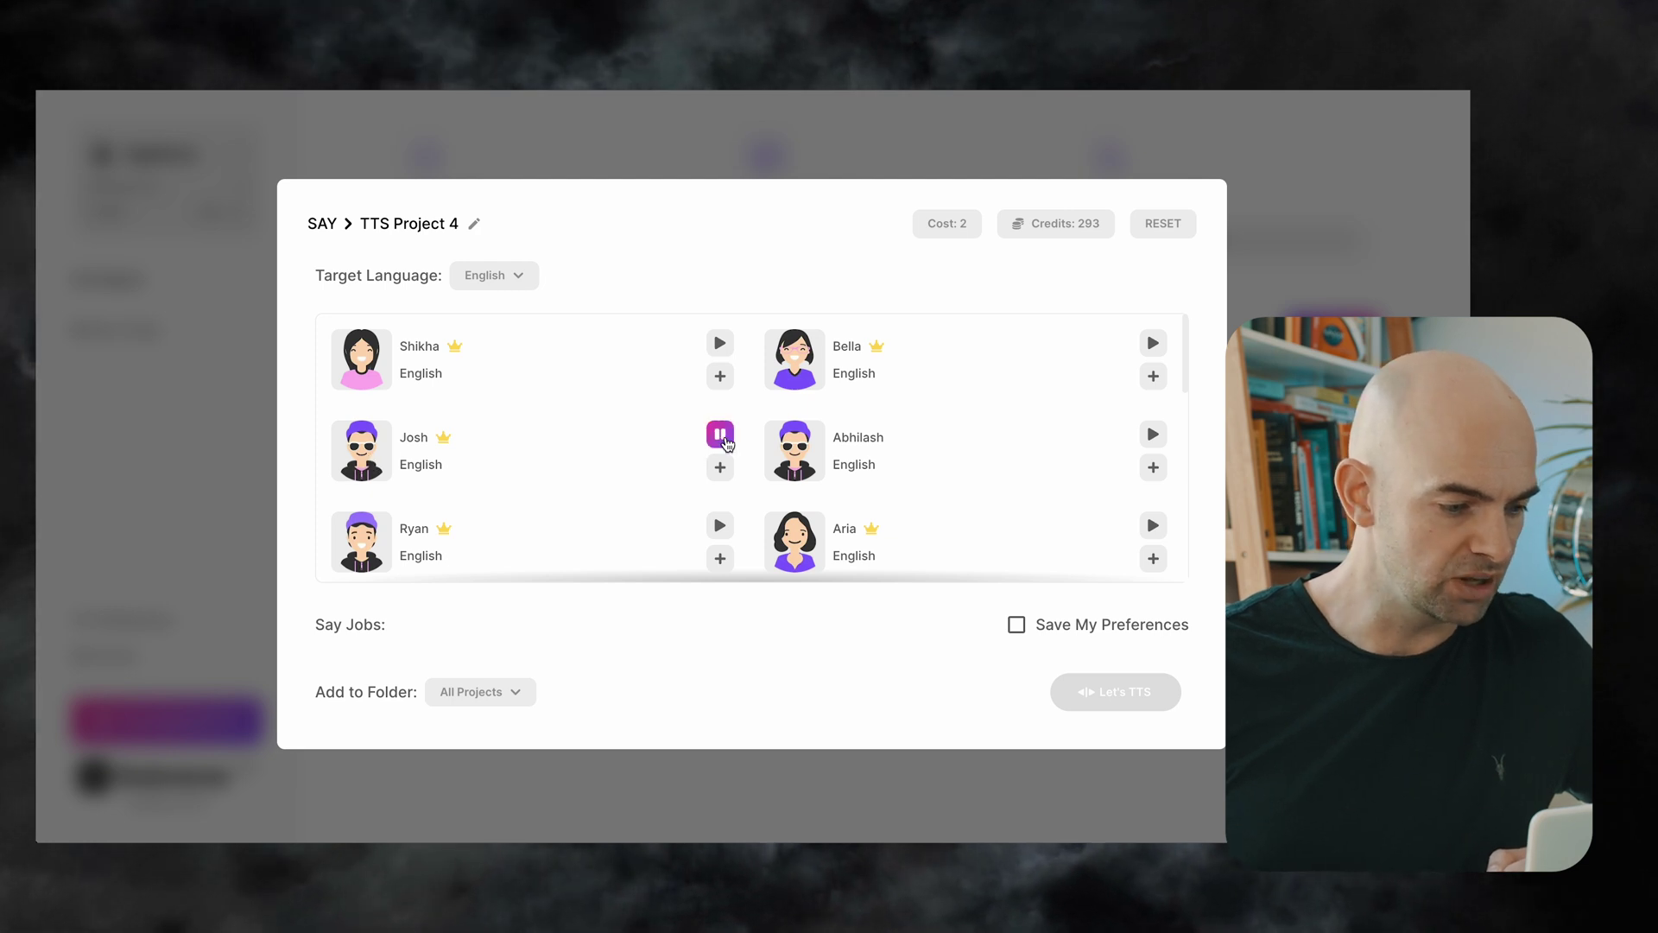
{"action": "key", "text": "XF86AudioRaiseVolume"}
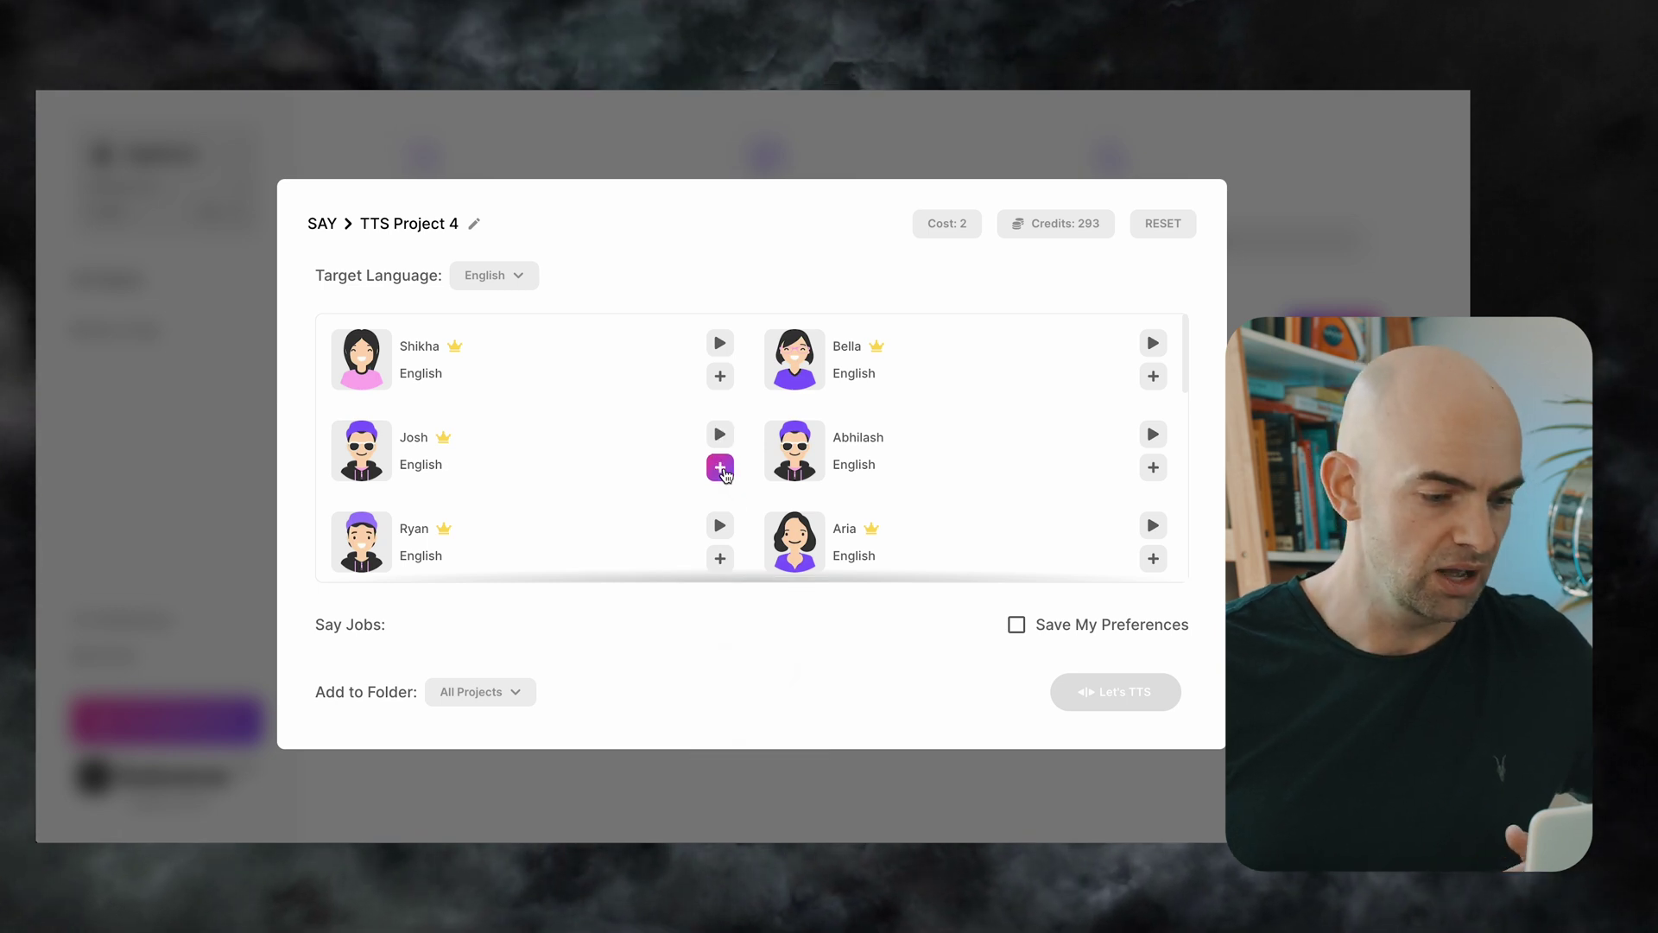
{"action": "left_click", "coordinate": [720, 468]}
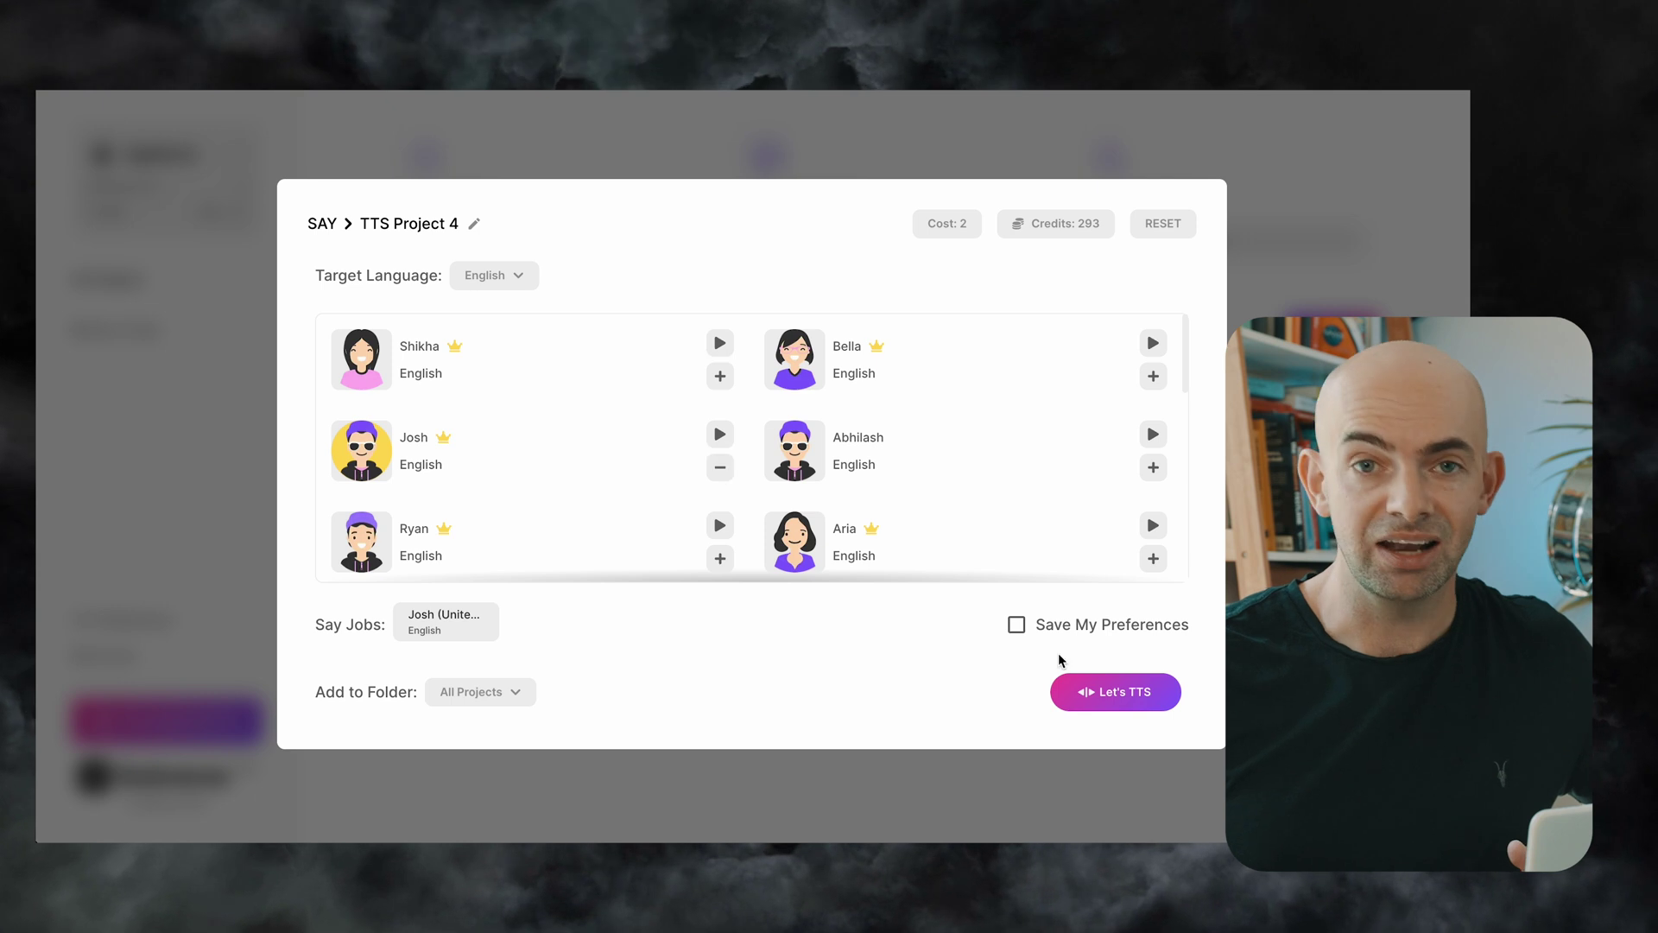
{"action": "left_click", "coordinate": [1127, 696]}
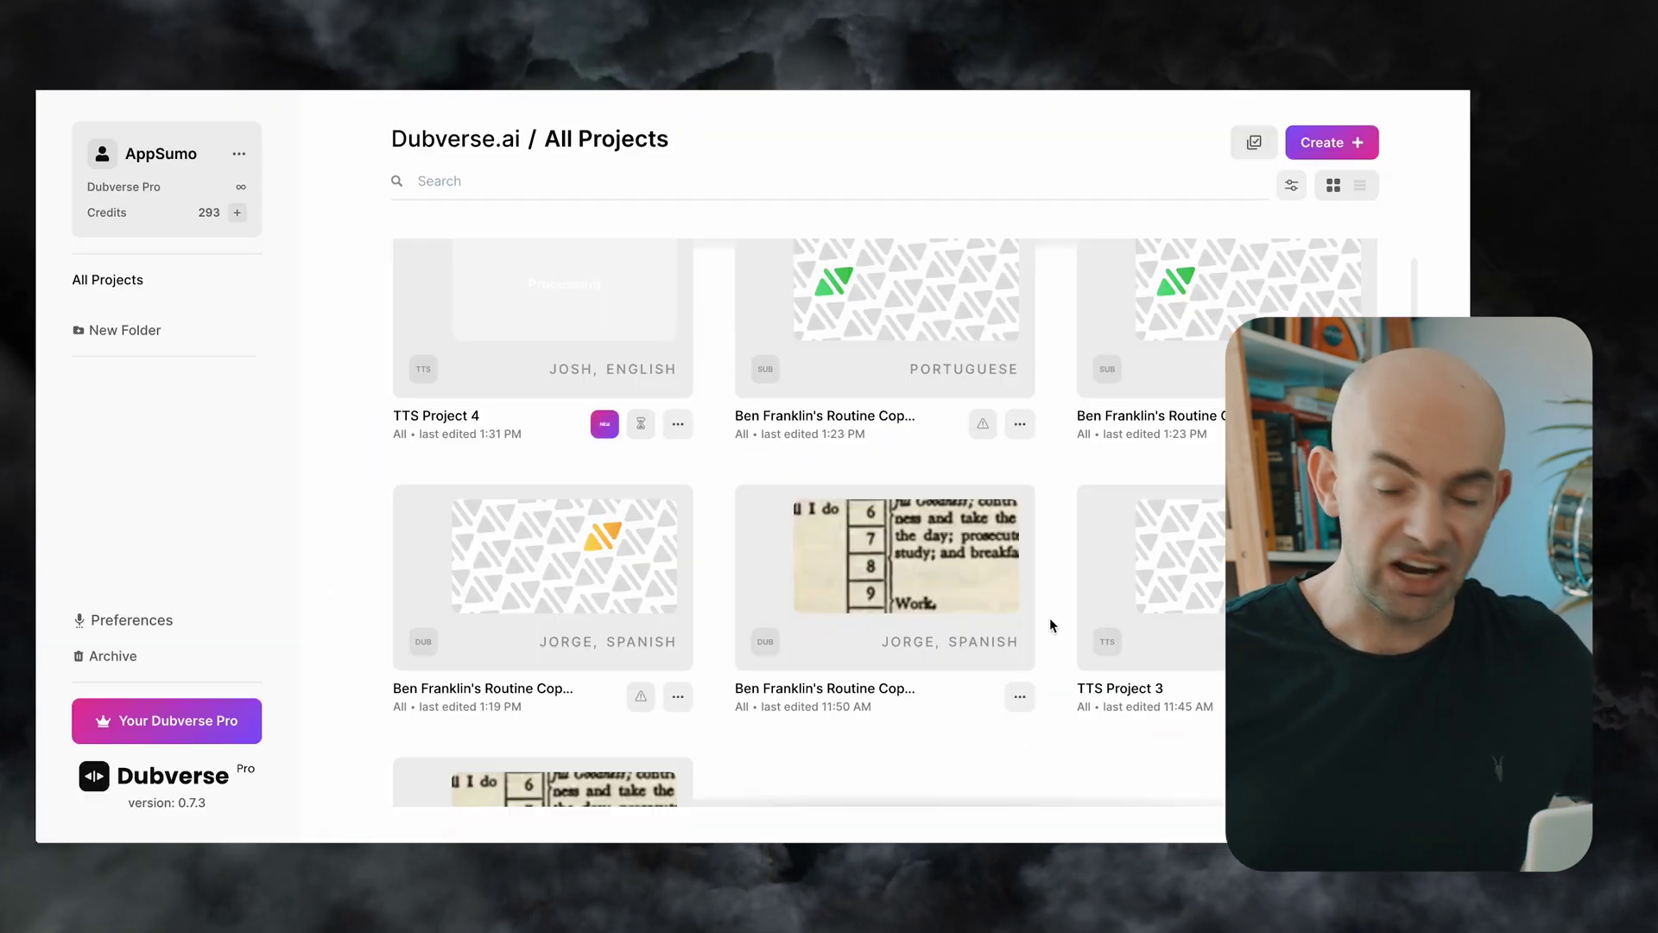
{"action": "mouse_move", "coordinate": [1210, 603]}
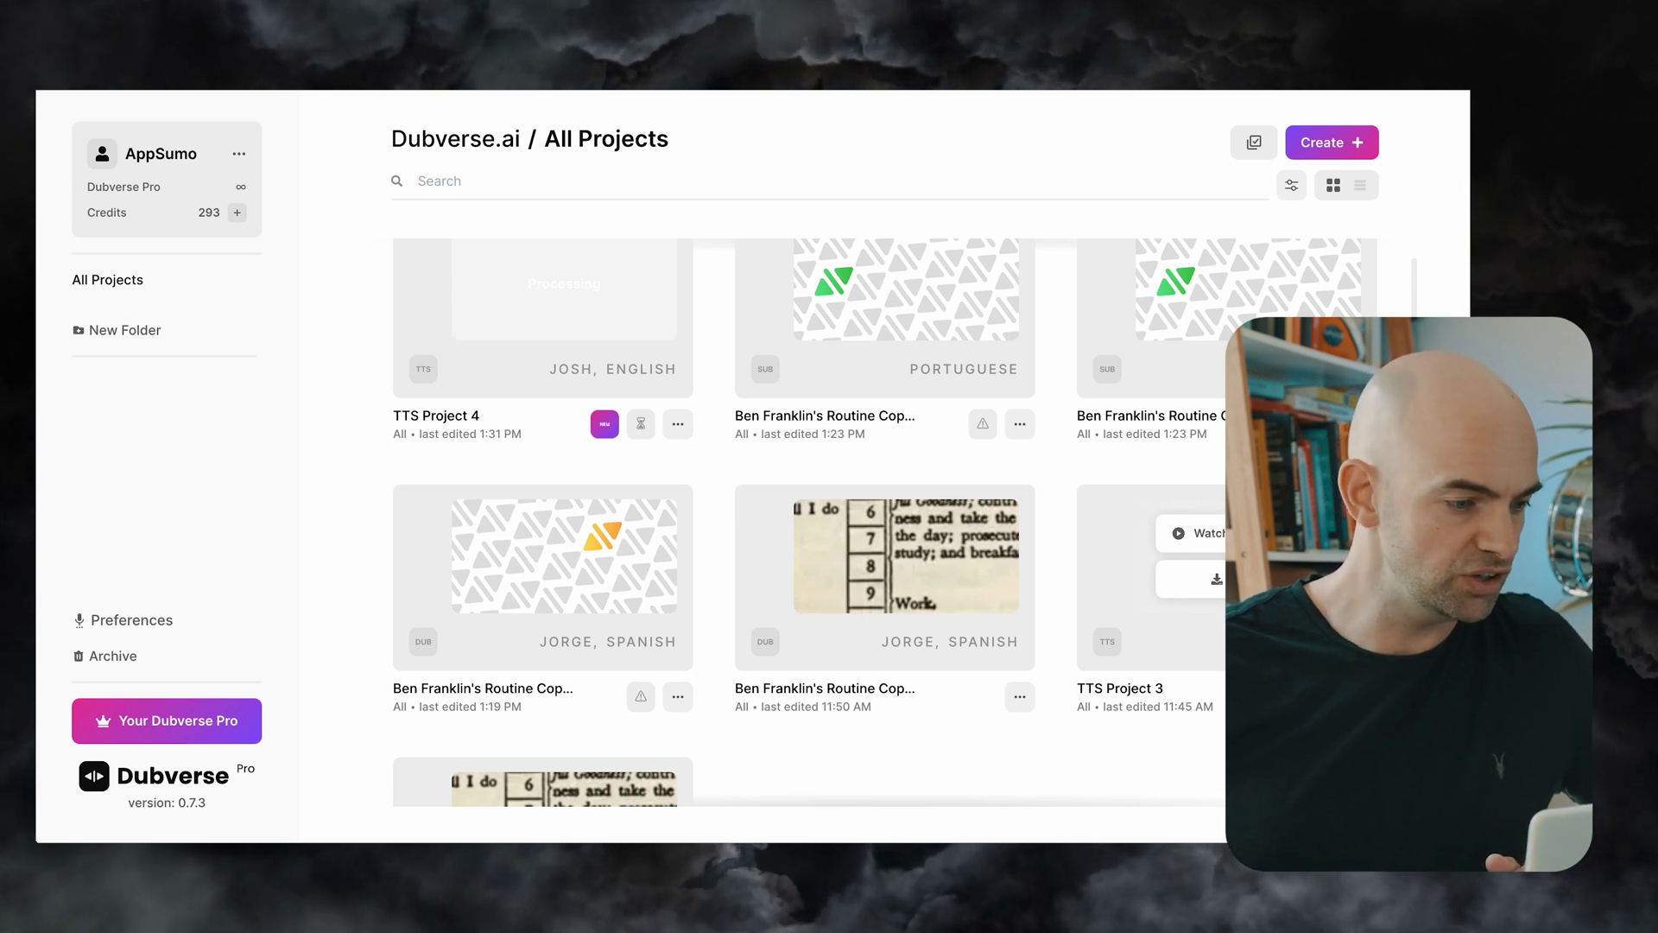
- Open TTS Project 3's Retune view and play Josh's reading of the jellyfish paragraph
{"action": "left_click", "coordinate": [1192, 533]}
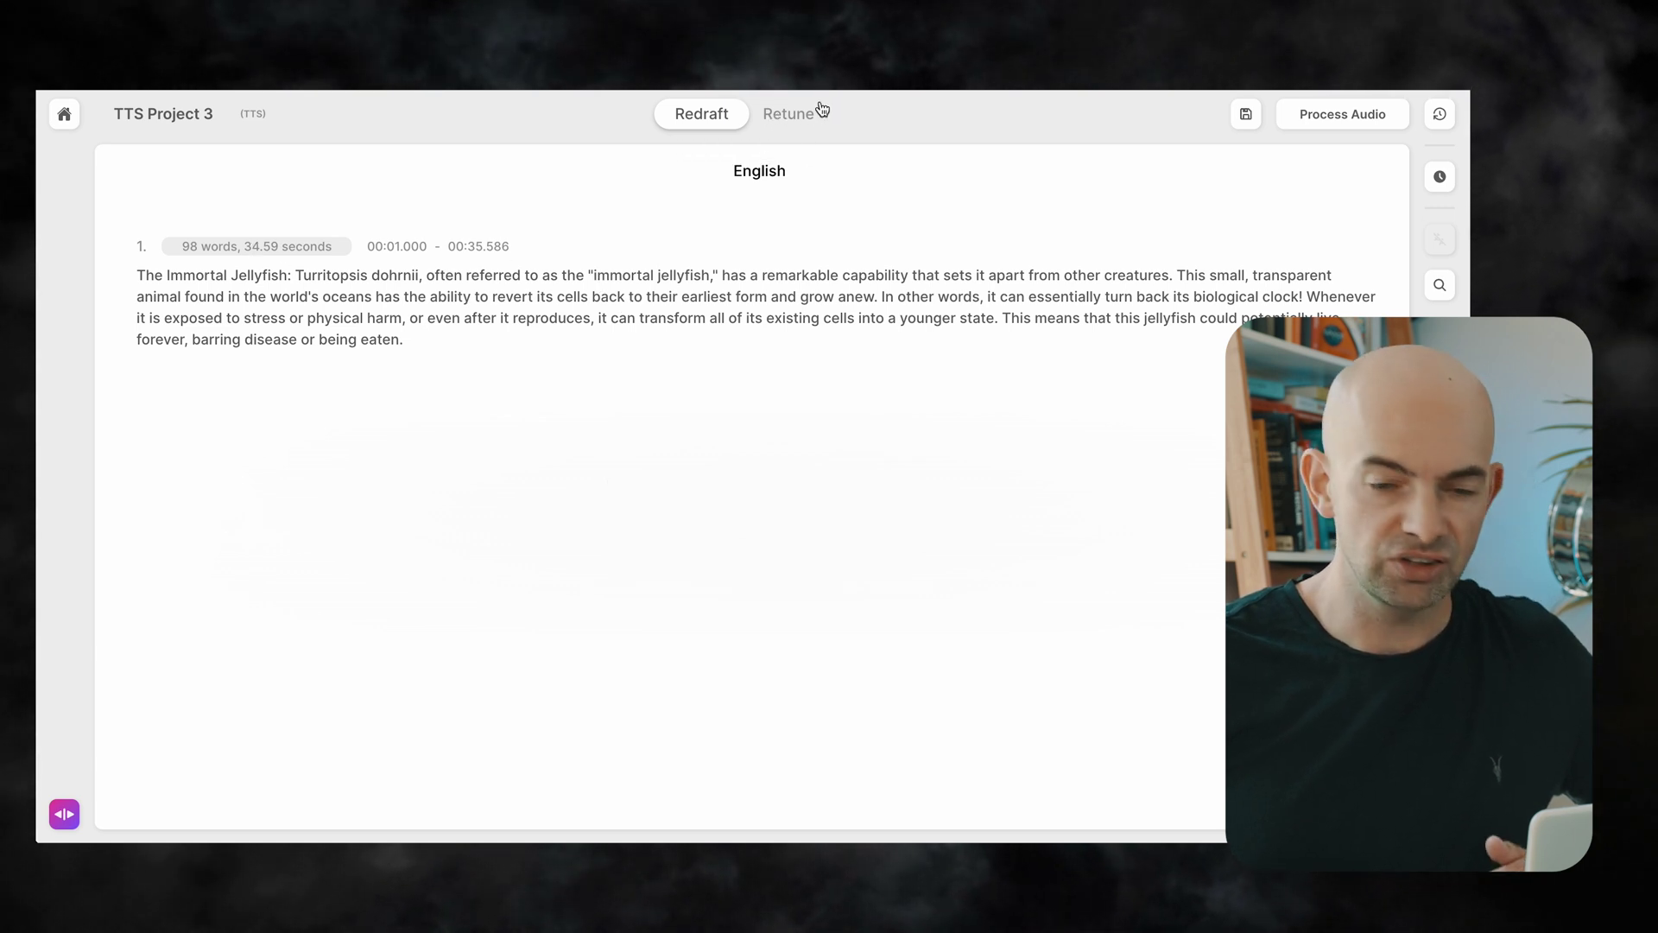
{"action": "left_click", "coordinate": [803, 113]}
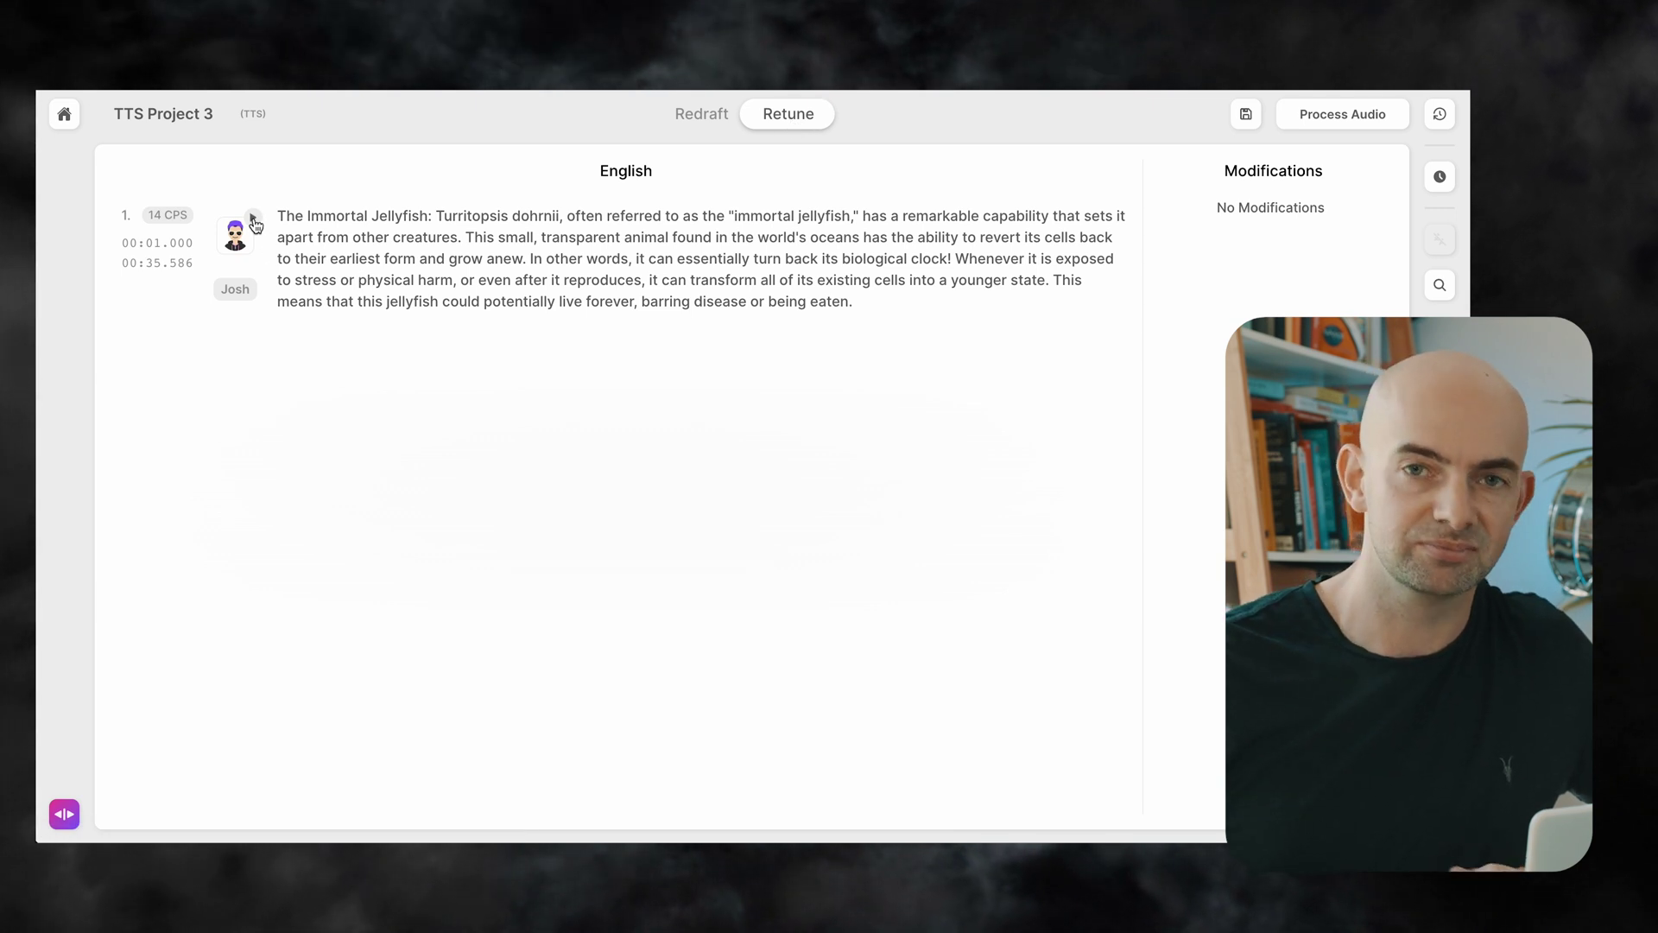
{"action": "left_click", "coordinate": [254, 221]}
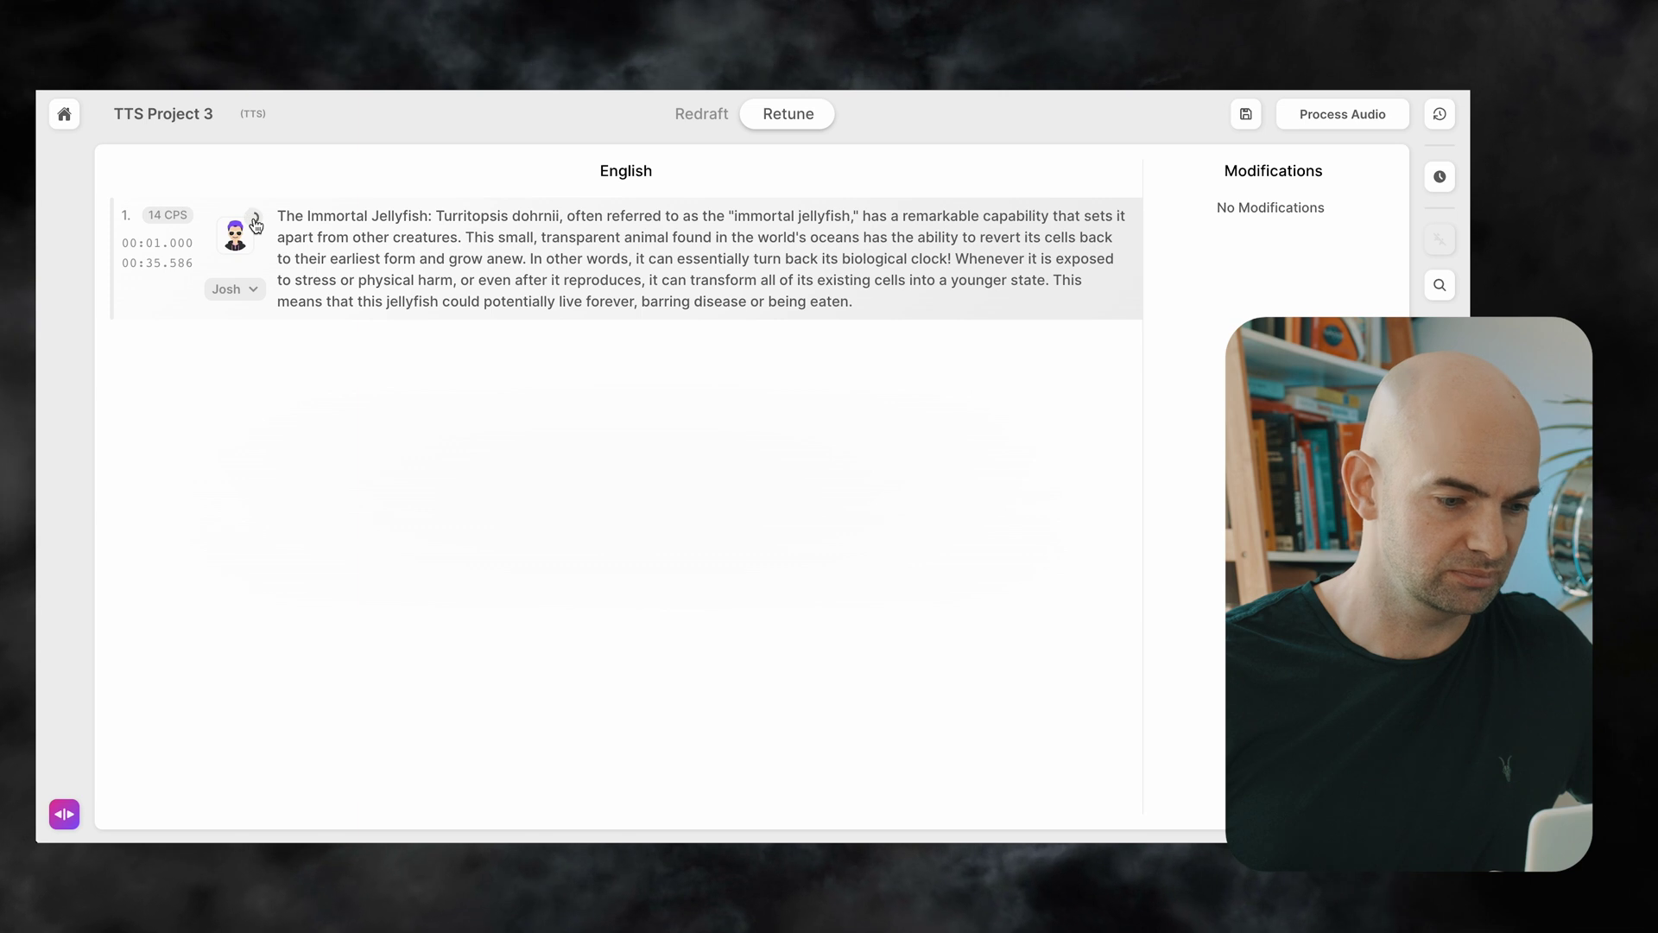